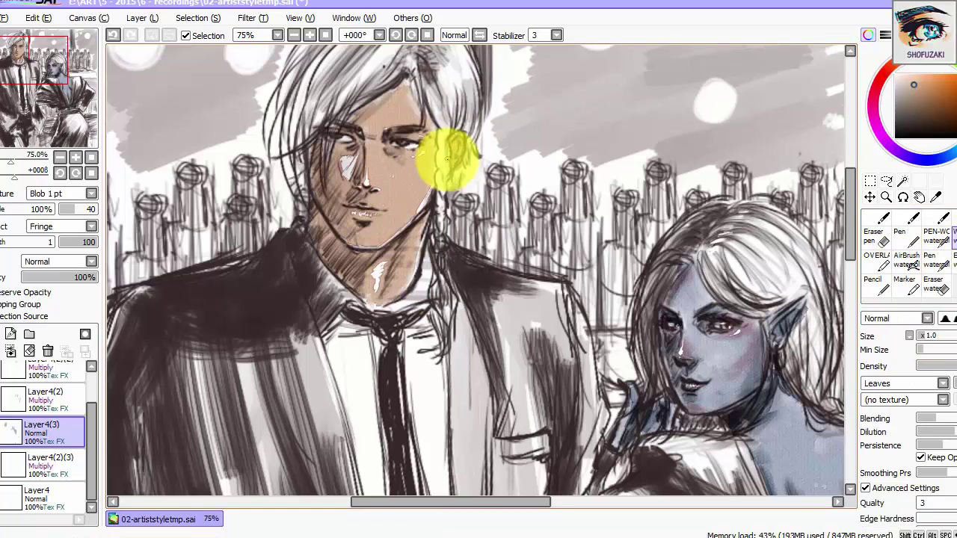
Airbrush darker brown shading over the man's face, forehead and ear on the Layer4(2) multiply layer.
click(36, 59)
scroll(36, 53, up, 1)
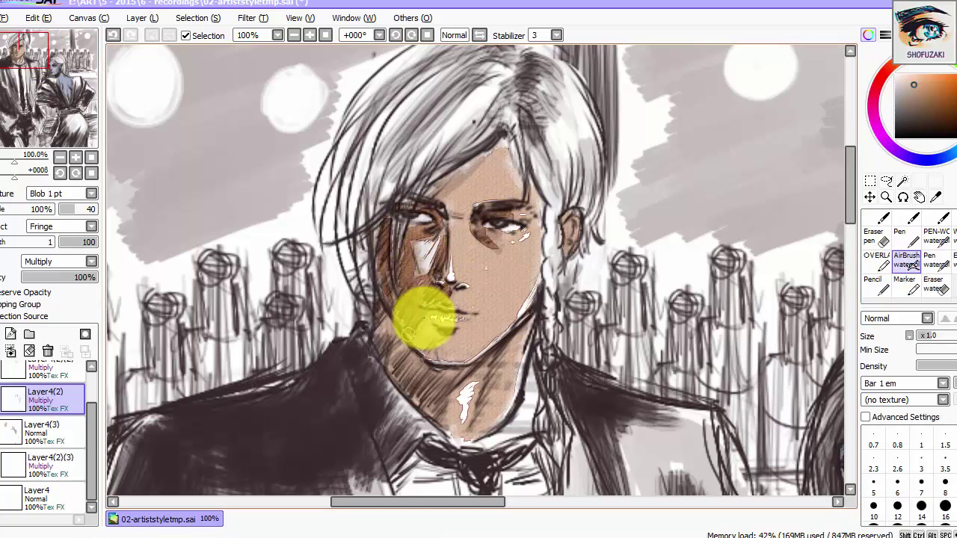
drag(455, 165, 466, 167)
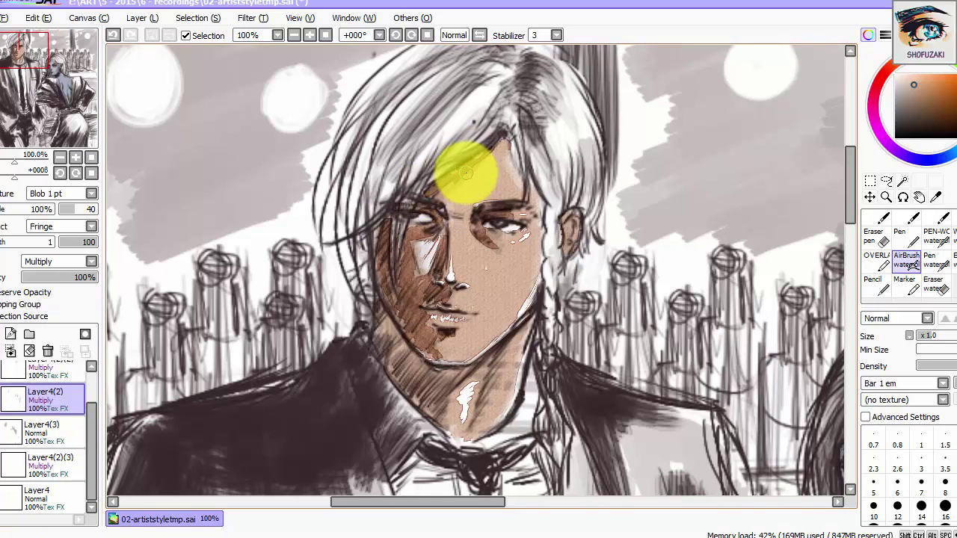
mouse_move(504, 250)
mouse_down()
mouse_move(385, 309)
mouse_move(530, 341)
mouse_move(572, 220)
mouse_up()
Blend and deepen the brown shadows along the man's cheek, jaw and neck on Layer4(2).
click(945, 218)
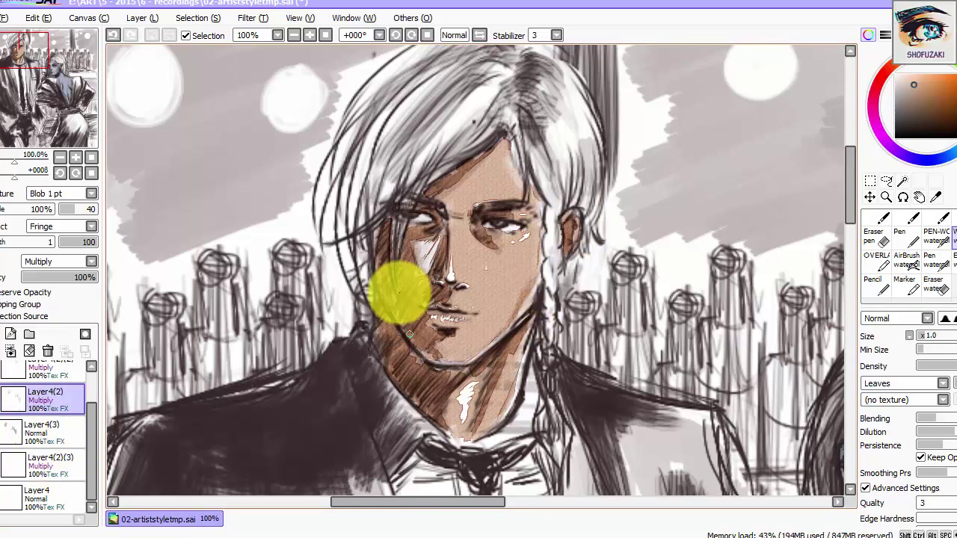
mouse_move(399, 294)
mouse_down()
mouse_move(431, 324)
mouse_move(406, 246)
mouse_move(406, 364)
mouse_move(428, 417)
mouse_up()
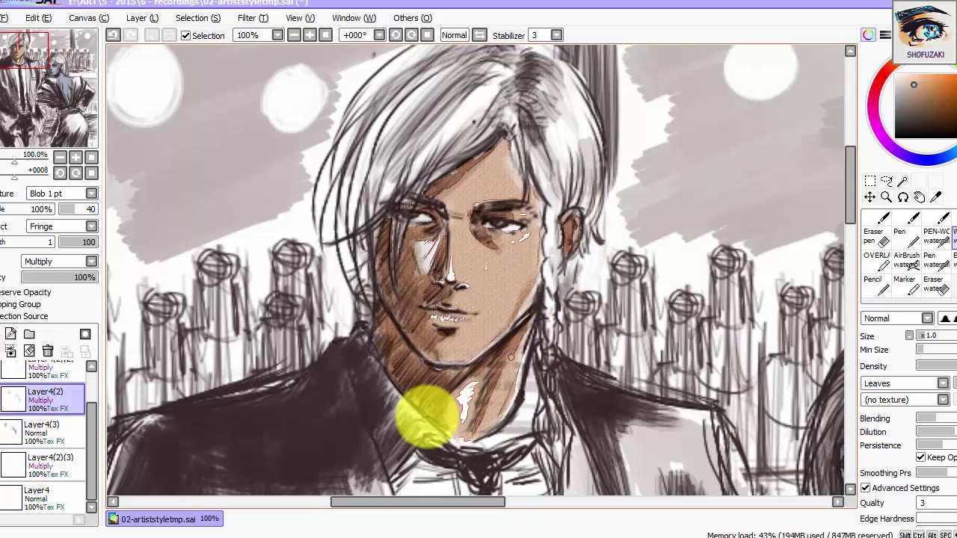
click(870, 197)
click(944, 218)
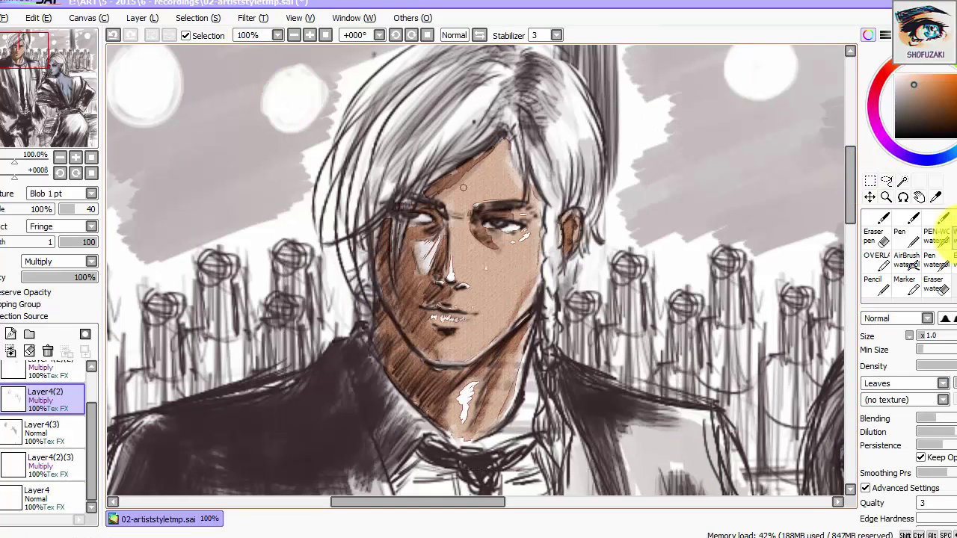
click(34, 63)
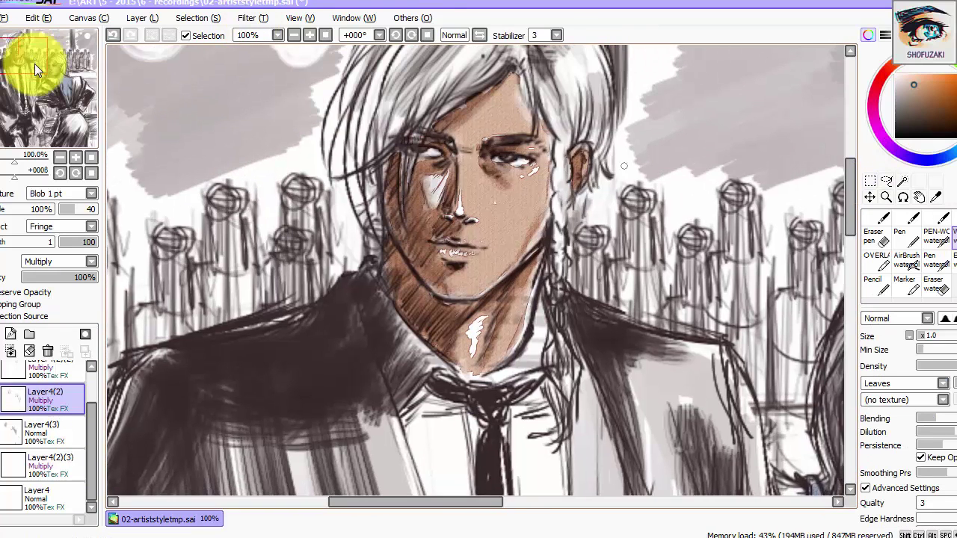
Erase small highlights above the man's eyebrow on Layer4(3) with the Eraser pen.
click(41, 426)
click(873, 236)
mouse_move(582, 145)
mouse_down()
mouse_move(507, 131)
mouse_move(449, 217)
mouse_up()
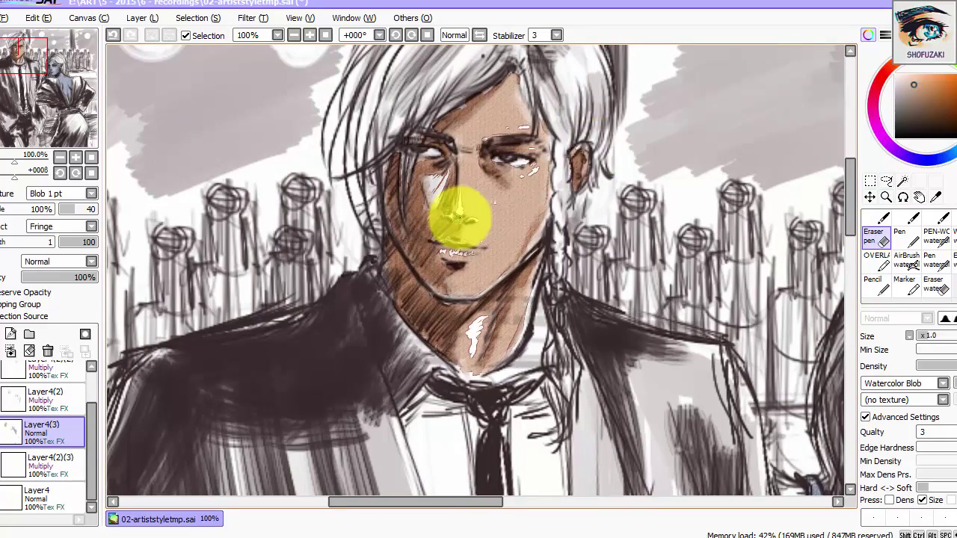
scroll(463, 215, up, 2)
scroll(412, 154, down, 3)
key(n)
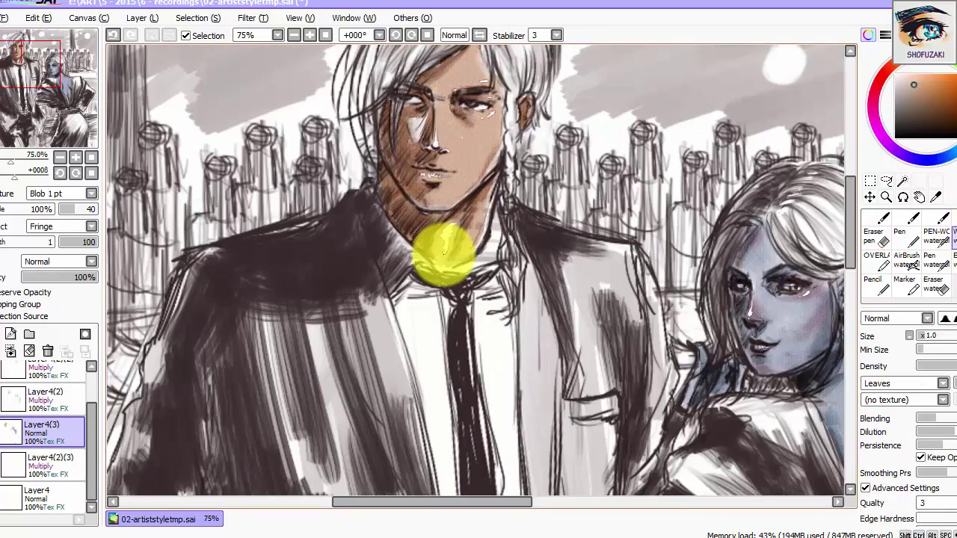
scroll(446, 246, up, 1)
scroll(427, 133, up, 1)
scroll(454, 267, down, 1)
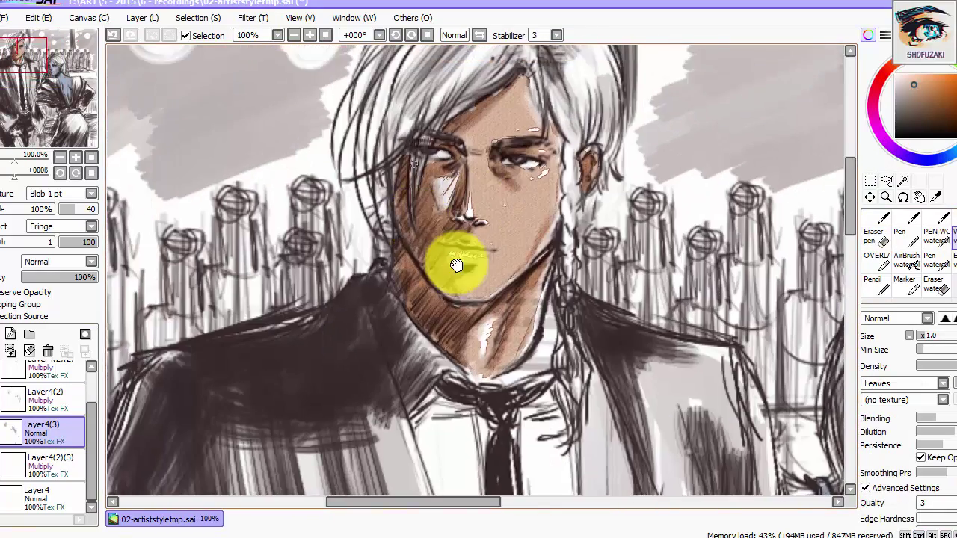
Paint the irises of both of the man's eyes yellow-green on Layer4(3) with the watercolor pen.
click(22, 65)
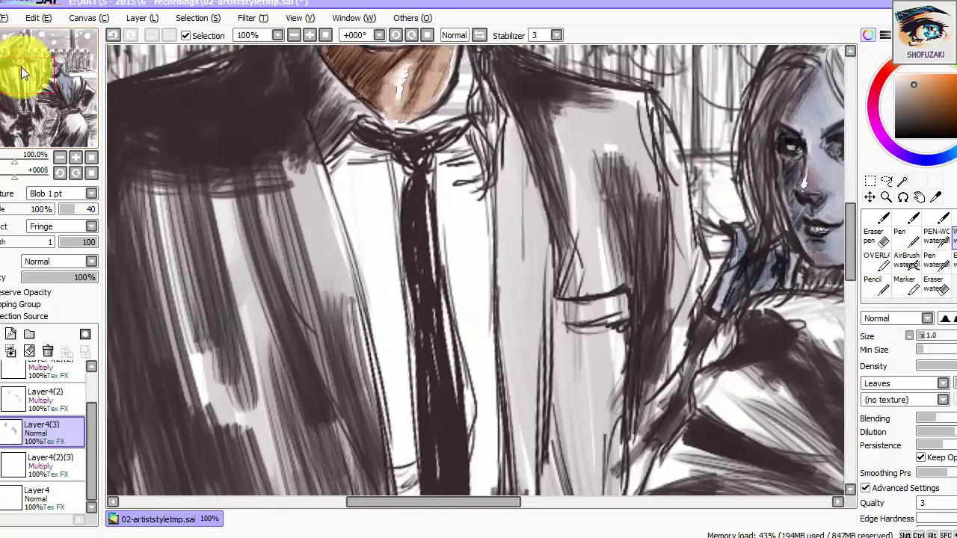
click(26, 53)
click(935, 260)
drag(437, 214, 444, 217)
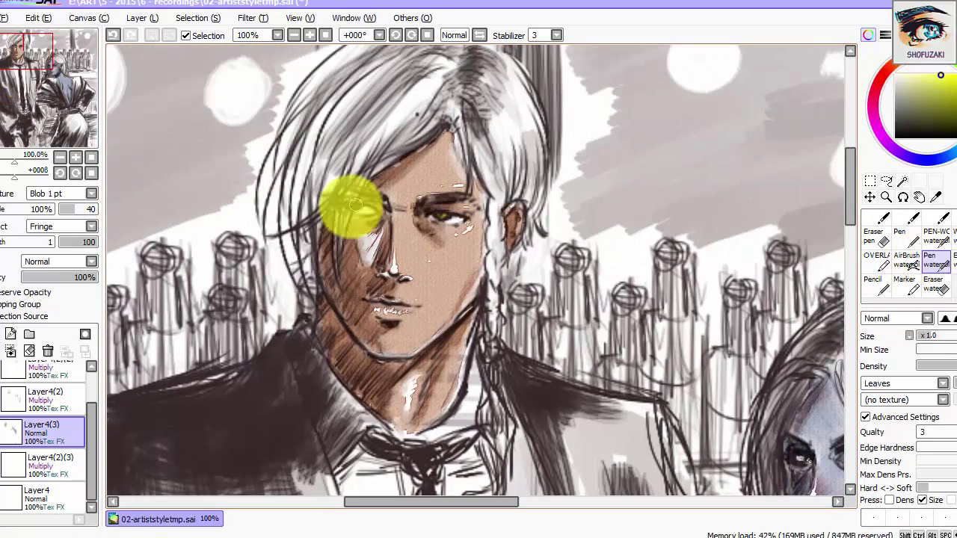
drag(348, 205, 358, 206)
Touch up the man's eyes on the color and sketch layers, cleaning them up with the Eraser pen.
key(c)
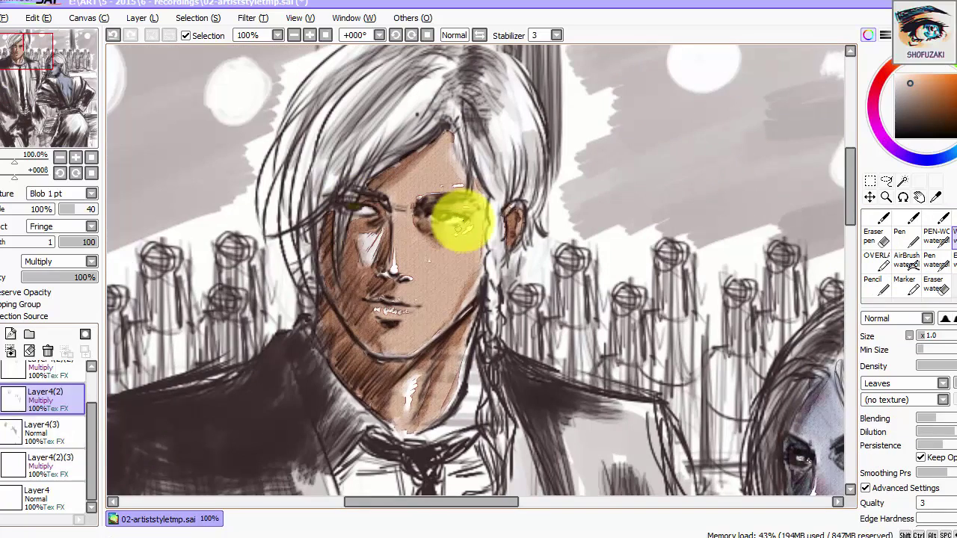
key(Up)
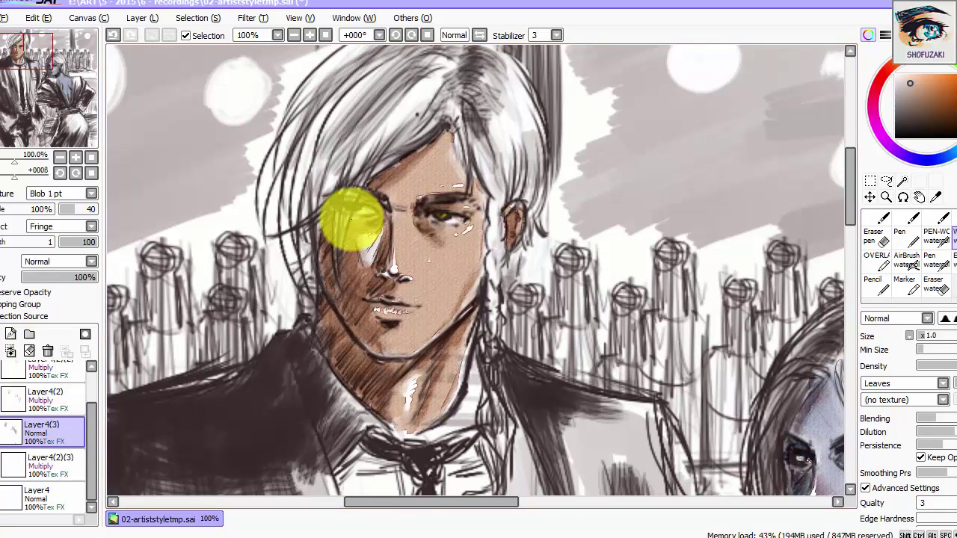
key(Up)
key(Up)
key(Up)
scroll(611, 232, up, 2)
click(884, 244)
scroll(239, 188, down, 2)
scroll(88, 428, down, 1)
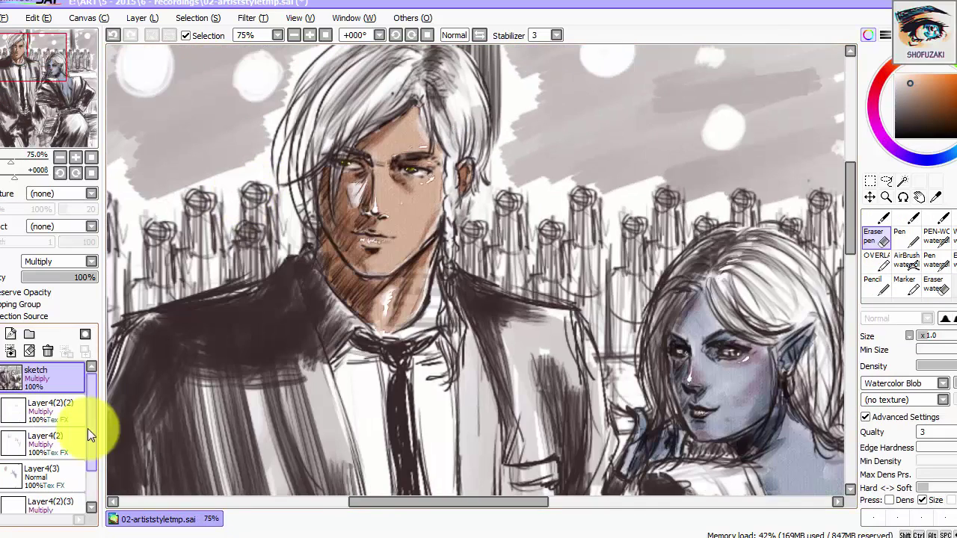
Rename the Layer4(3) layer as skin.
double_click(60, 437)
text(skin)
key(Return)
Add a multiply layer above Layer4(2)(2) and brush soft pink blush onto the characters' faces.
click(10, 334)
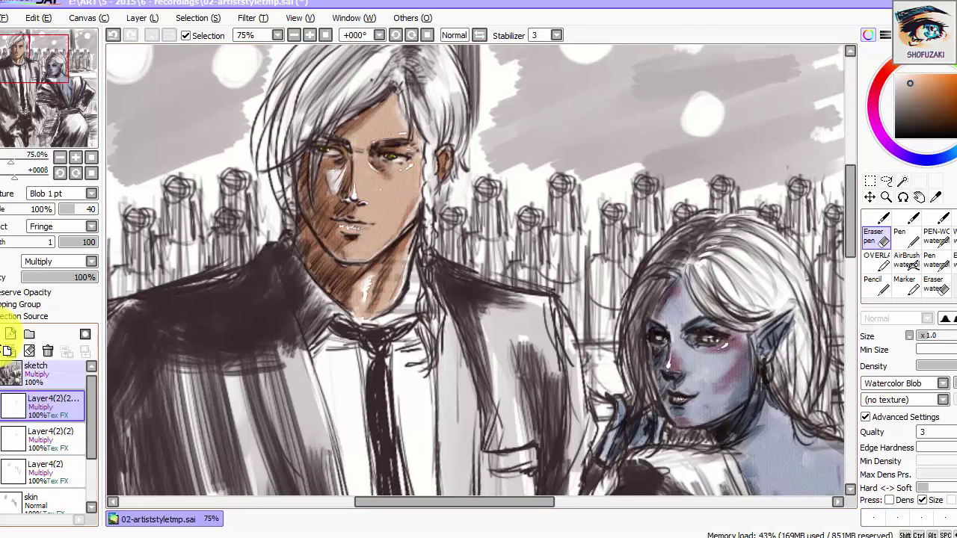
click(948, 236)
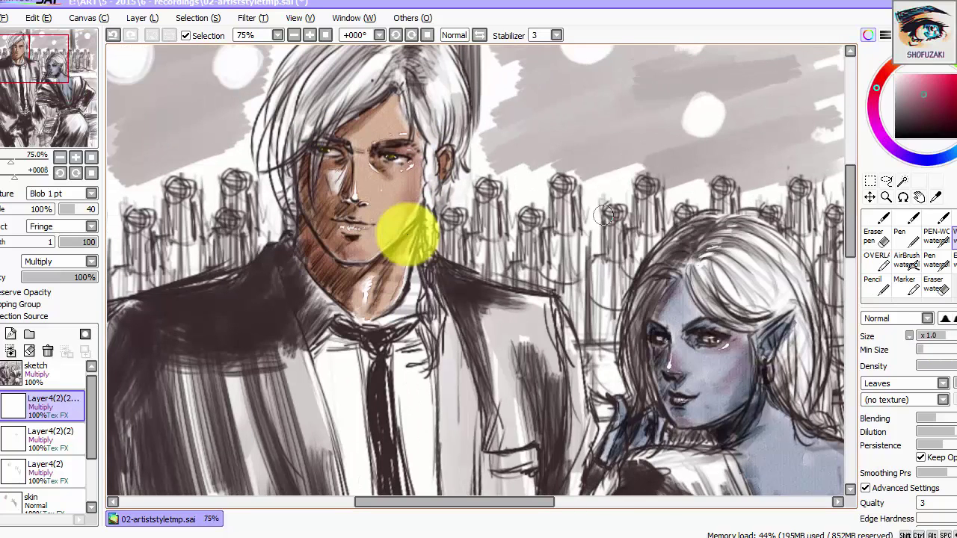
drag(518, 271, 548, 320)
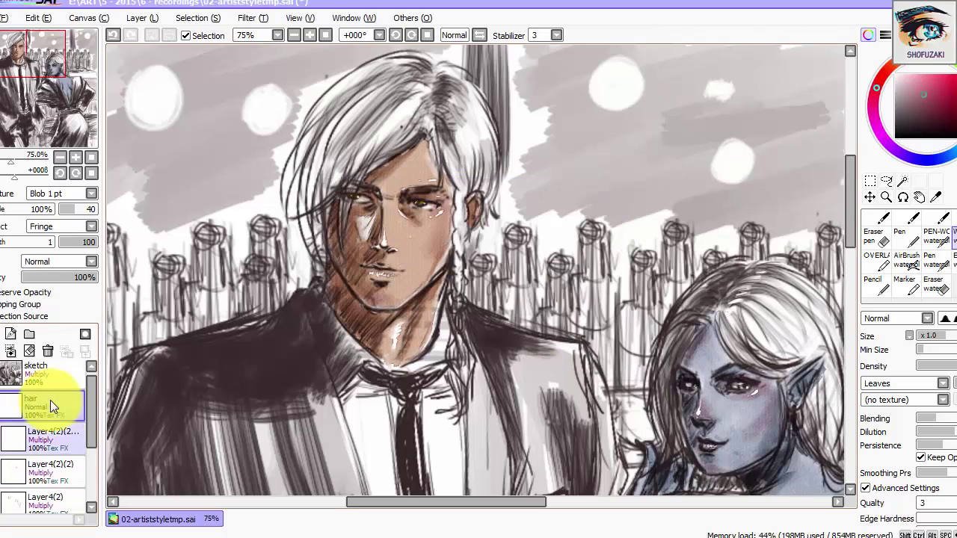
Adjust the hue and saturation of the skin layer inside a rectangular selection around the man's head.
drag(50, 400, 50, 403)
key(ctrl+t)
key(ctrl+u)
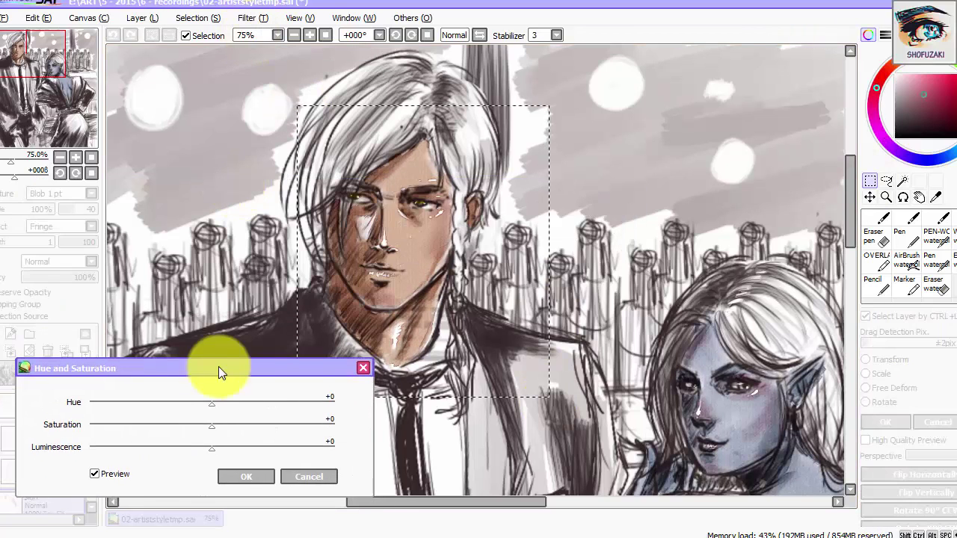
drag(213, 404, 209, 407)
click(246, 475)
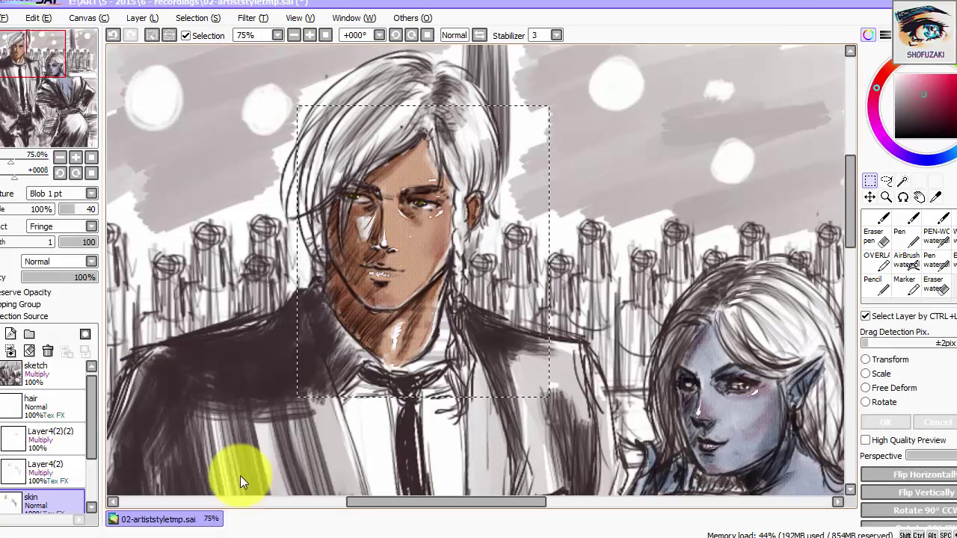
Set saturation to -14 and luminescence to -9 for the selected area of the multiply shading layer.
click(252, 18)
click(251, 41)
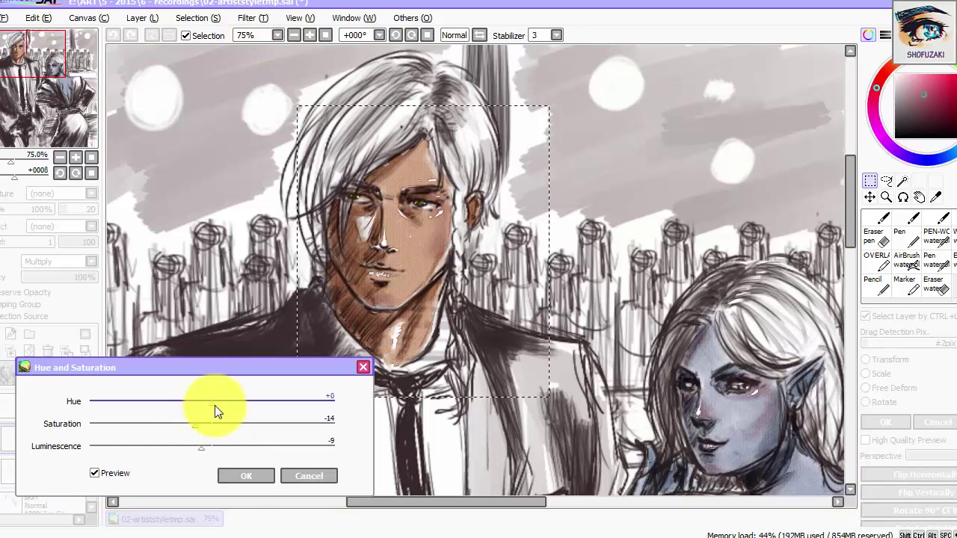
click(246, 476)
Airbrush pale teal over the man's hair and braid on the hair layer.
click(53, 391)
click(911, 266)
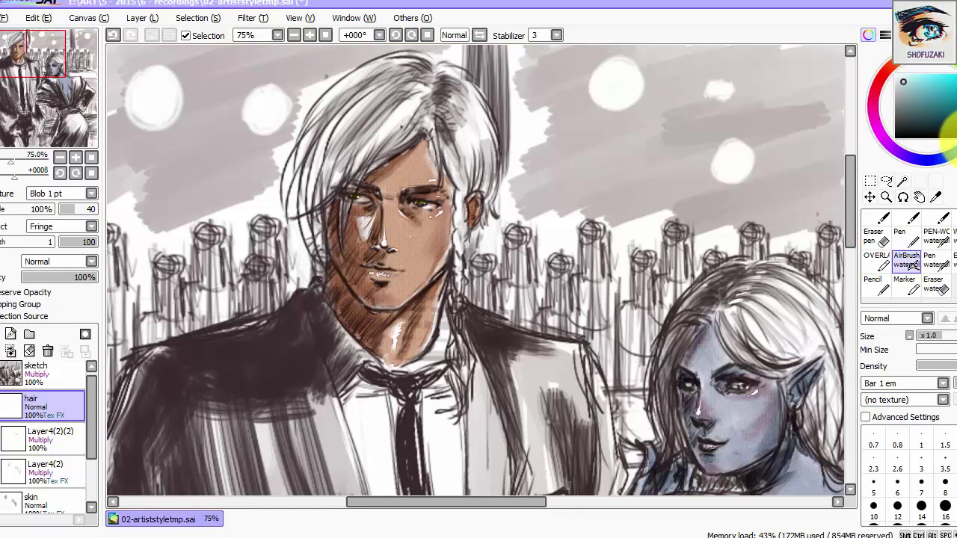
mouse_move(427, 112)
mouse_down()
mouse_move(404, 63)
mouse_move(376, 76)
mouse_move(423, 126)
mouse_move(393, 120)
mouse_move(409, 86)
mouse_move(354, 140)
mouse_move(402, 125)
mouse_move(330, 203)
mouse_move(288, 188)
mouse_move(466, 187)
mouse_move(466, 380)
mouse_up()
key(b)
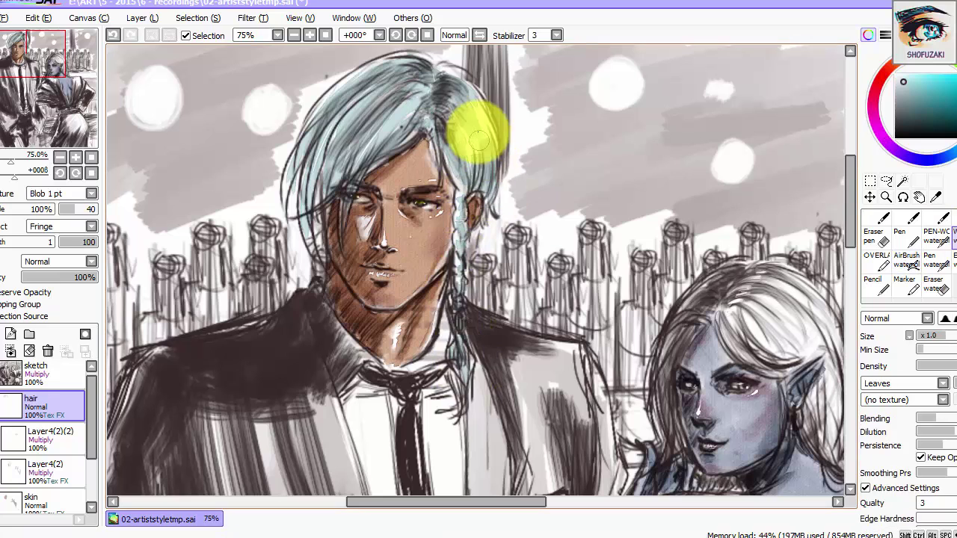
Reduce the saturation of the man's teal hair color on the hair layer.
key(ctrl+u)
drag(214, 427, 160, 427)
key(Escape)
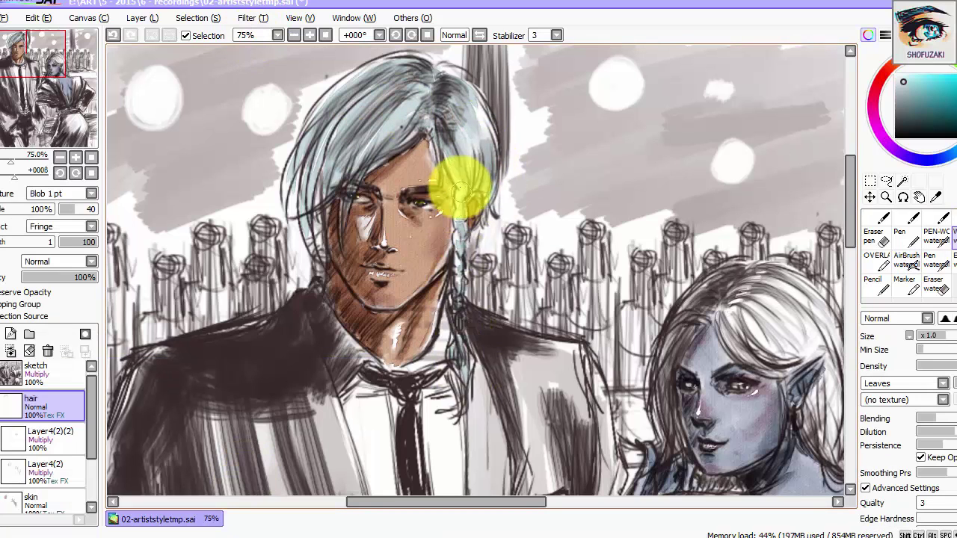
Airbrush darker teal shadows around the man's hair parting on a new multiply layer and adjust their hue and saturation.
click(10, 334)
click(66, 288)
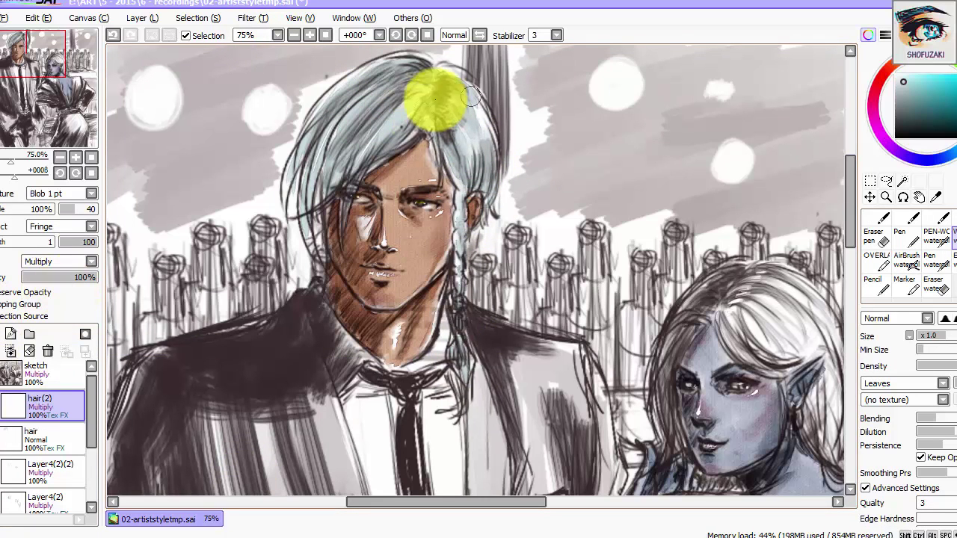
key(v)
drag(428, 129, 396, 150)
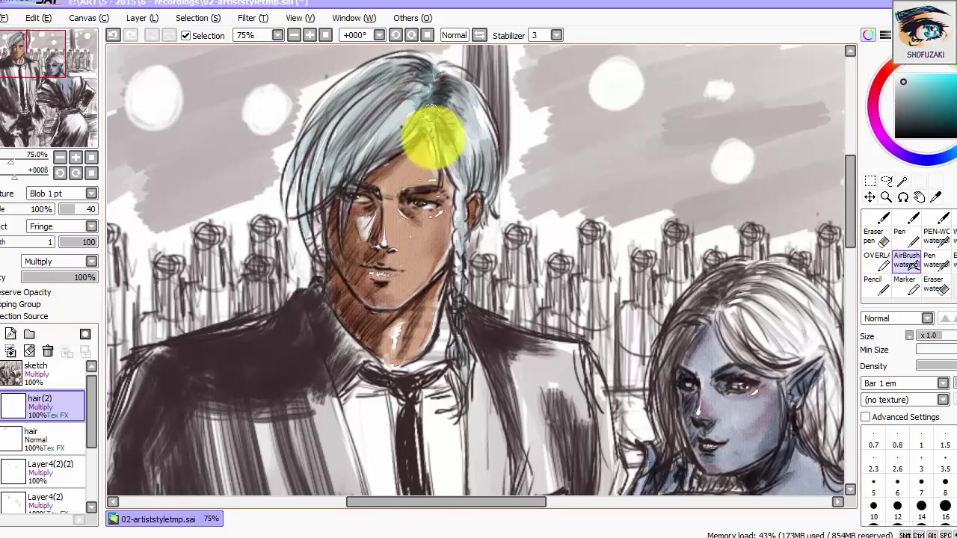
drag(430, 114, 427, 69)
key(ctrl+u)
click(246, 474)
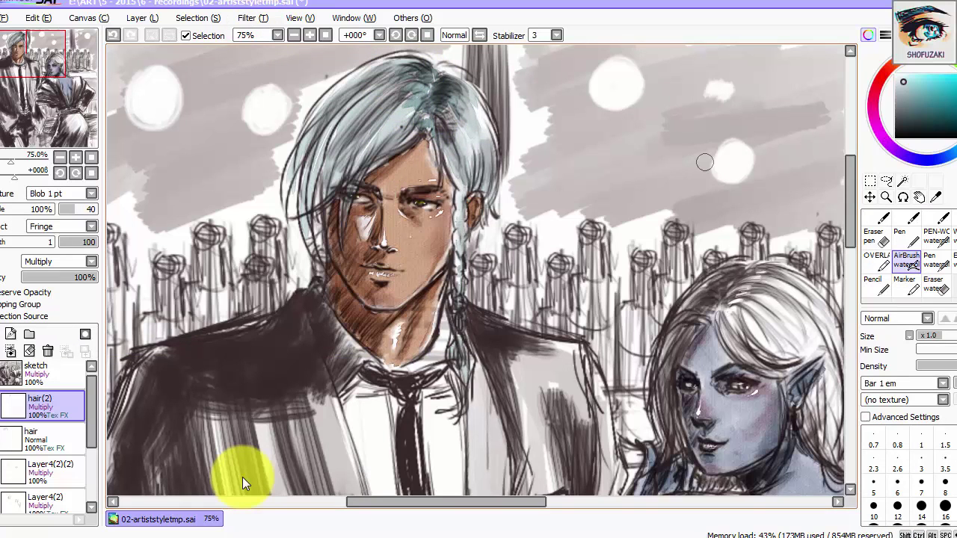
Blend the parting shadows and airbrush more teal shading over the man's fringe, side hair and braid on hair(2).
key(c)
drag(406, 96, 432, 131)
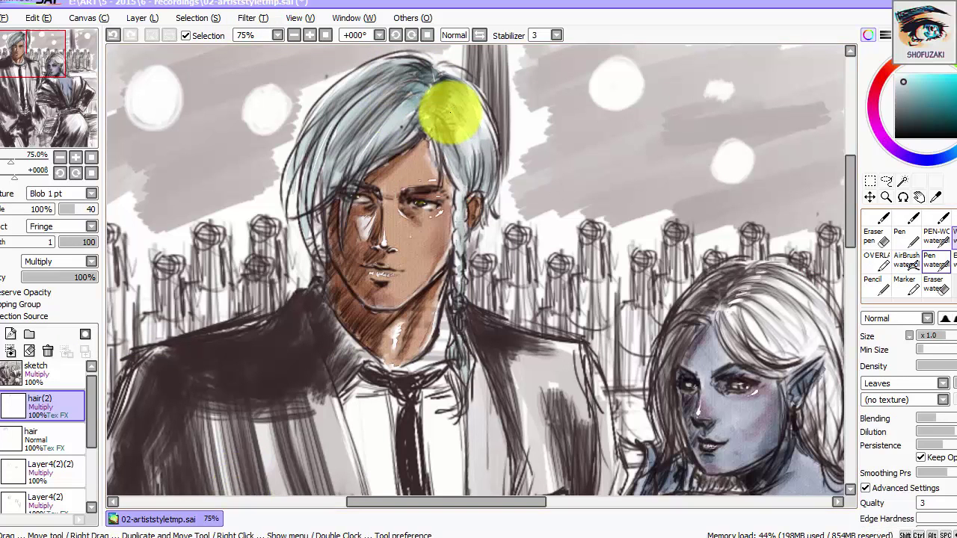
key(v)
mouse_move(481, 160)
mouse_down()
mouse_move(316, 235)
mouse_move(358, 167)
mouse_up()
click(44, 412)
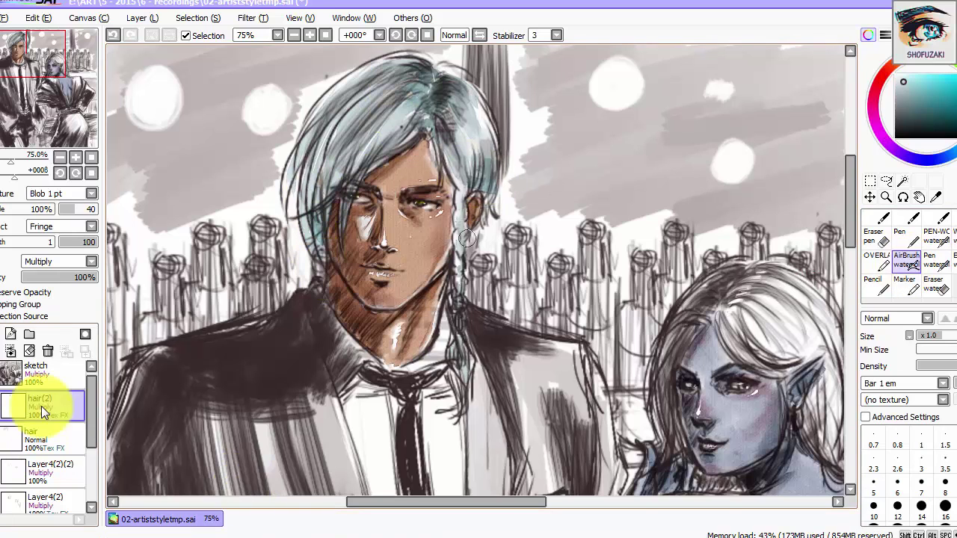
drag(469, 193, 457, 358)
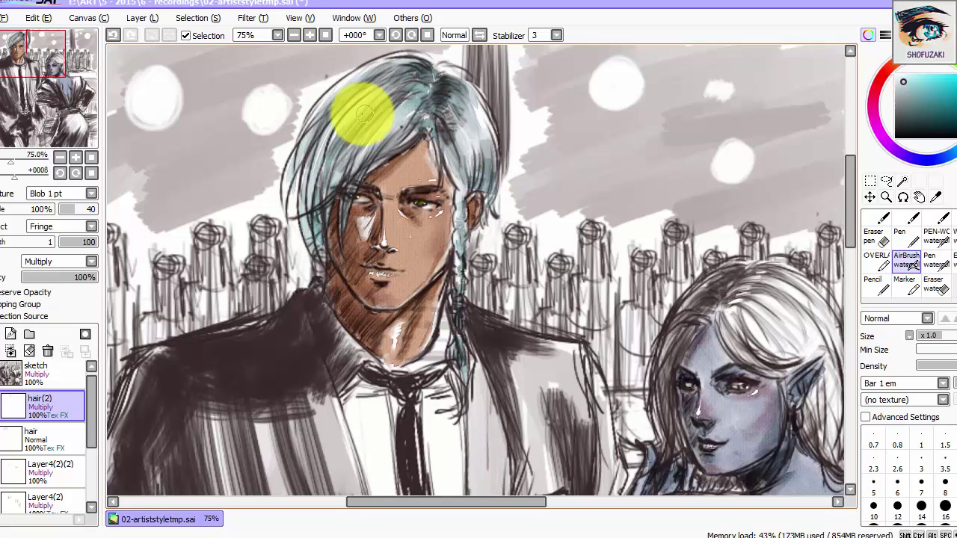
Erase highlight strands into the man's hair on the hair layer with the Eraser pen, checking them in the mirrored view.
click(59, 439)
click(885, 245)
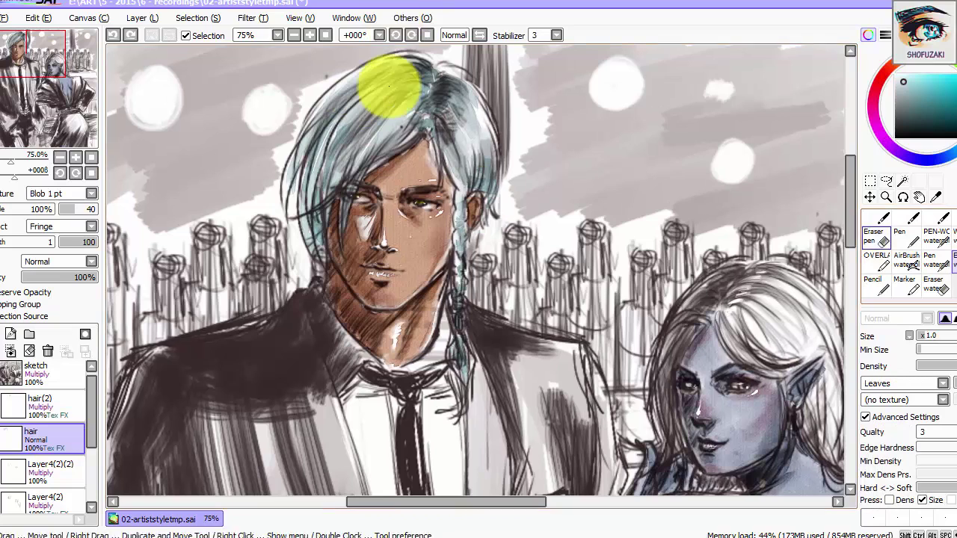
key(h)
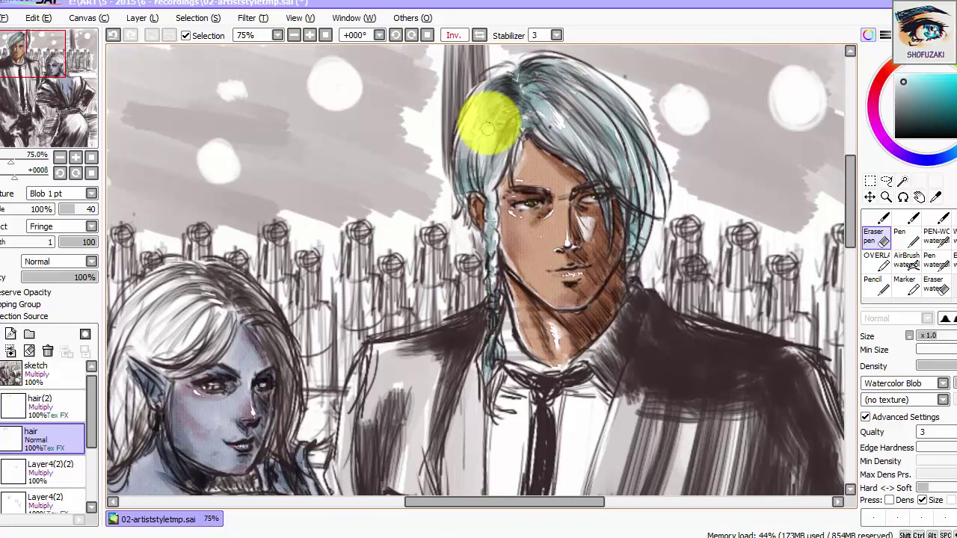
key(h)
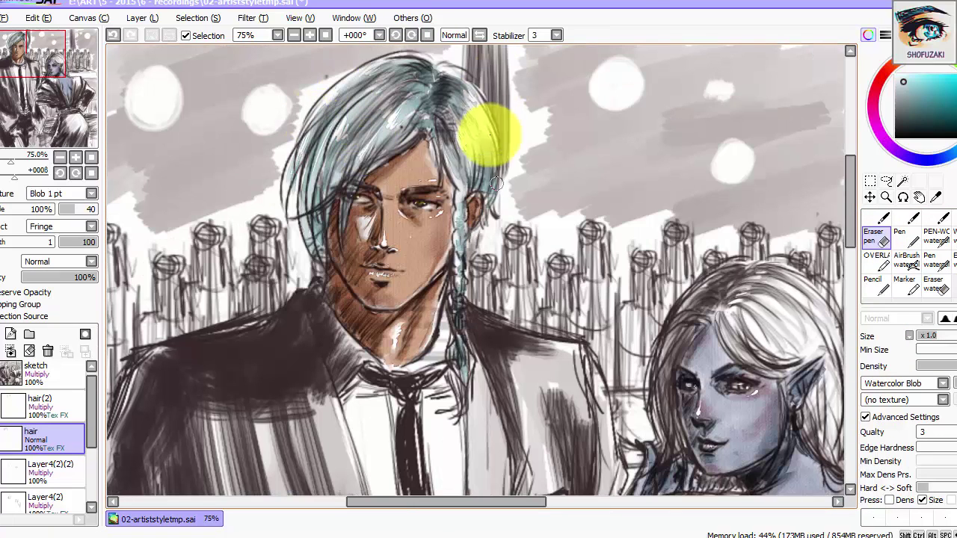
Airbrush a muted orange-brown base color over the woman's hair on the hair layer.
drag(458, 232, 348, 111)
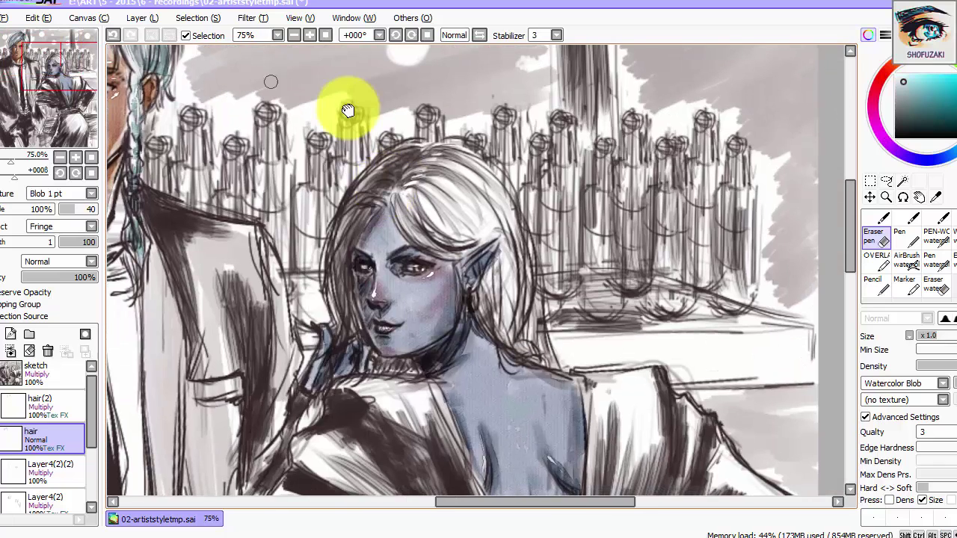
click(906, 259)
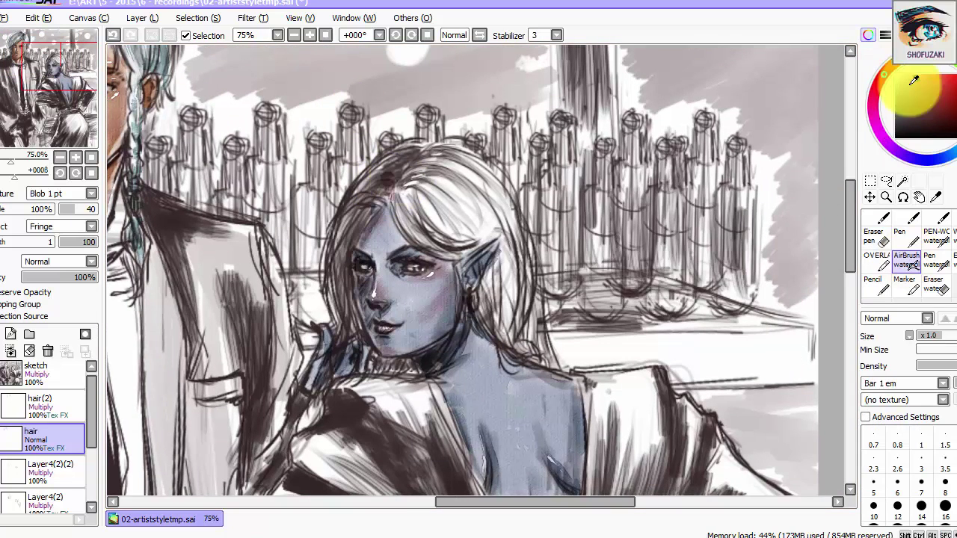
mouse_move(411, 152)
mouse_down()
mouse_move(378, 196)
mouse_move(346, 301)
mouse_up()
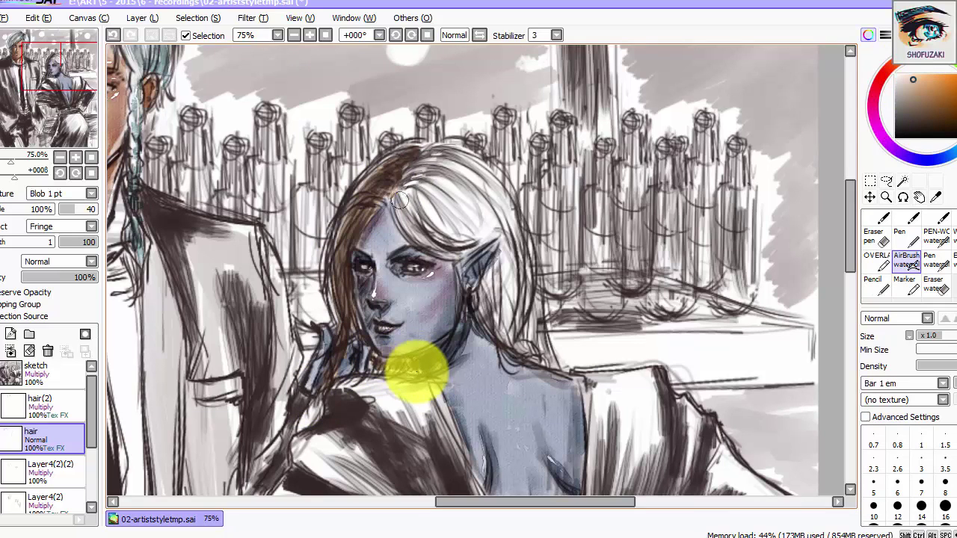
mouse_move(400, 199)
mouse_down()
mouse_move(435, 174)
mouse_move(391, 191)
mouse_move(415, 181)
mouse_move(501, 198)
mouse_up()
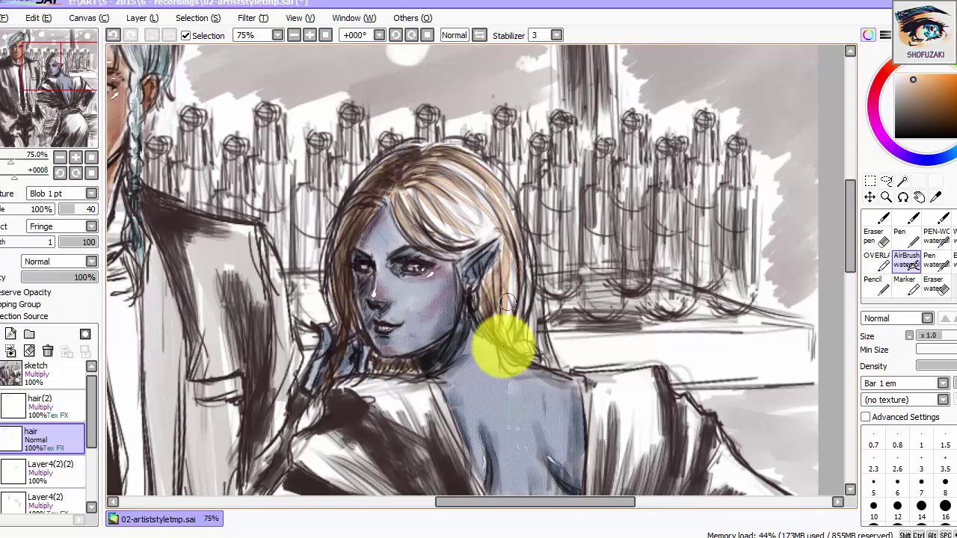
Blend the woman's hair color and shift it to a muted reddish mauve with the Hue and Saturation filter.
click(252, 18)
click(948, 238)
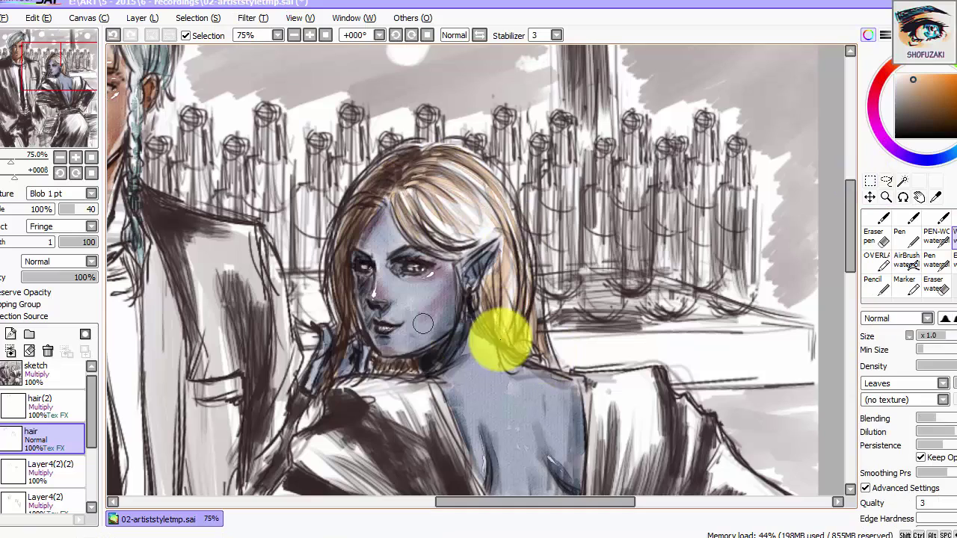
click(870, 181)
click(251, 18)
click(277, 32)
click(240, 475)
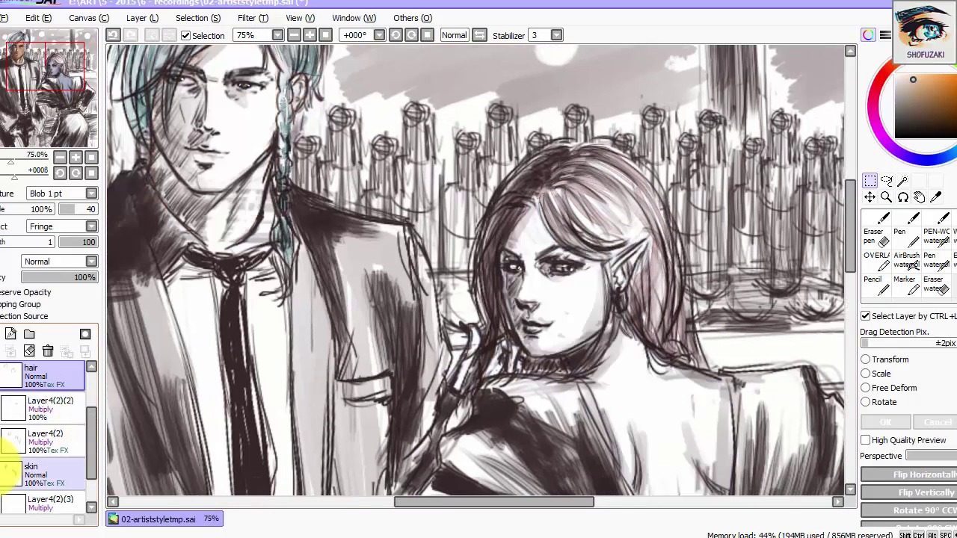
Color the woman's irises dark red on the skin layer and clean up around the eyes with the Eraser pen.
click(46, 472)
click(927, 259)
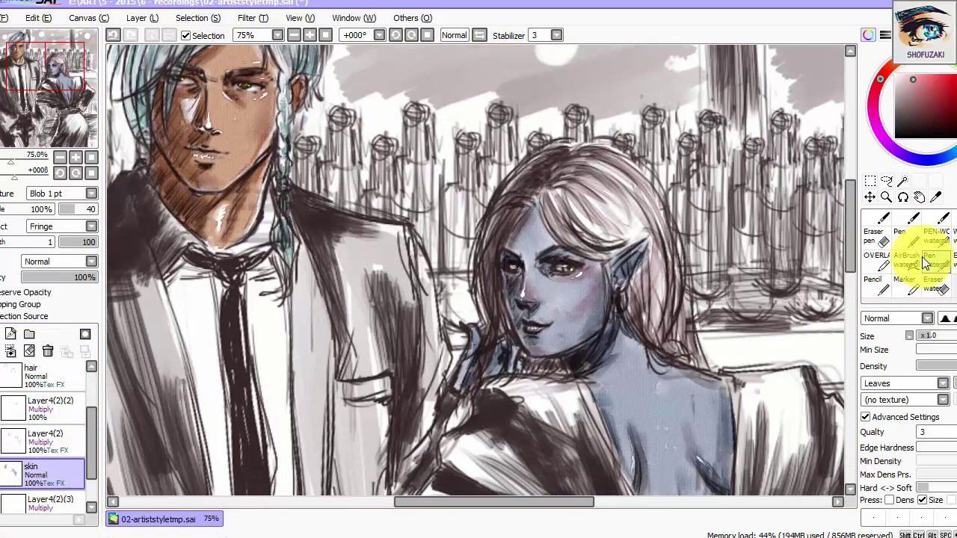
click(882, 76)
click(907, 259)
key(ctrl+plus)
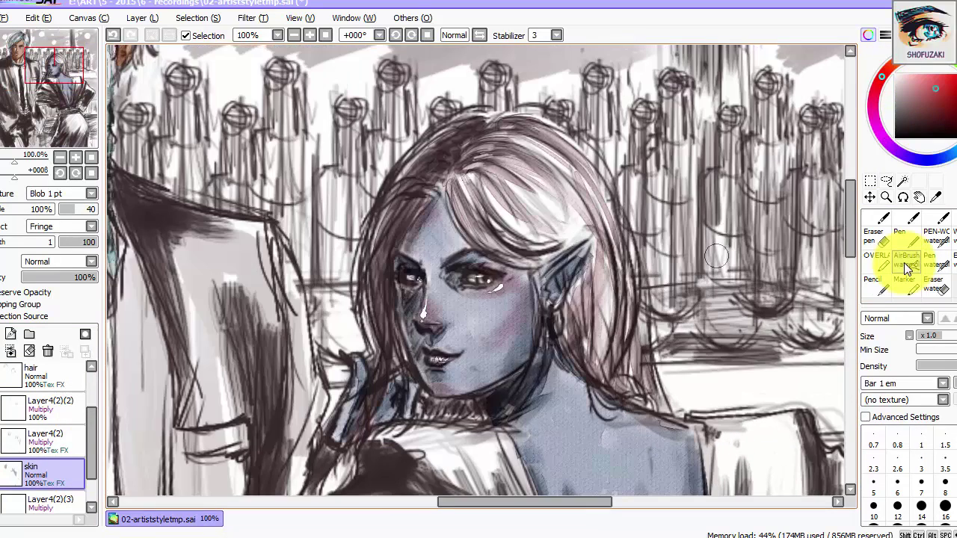
key(e)
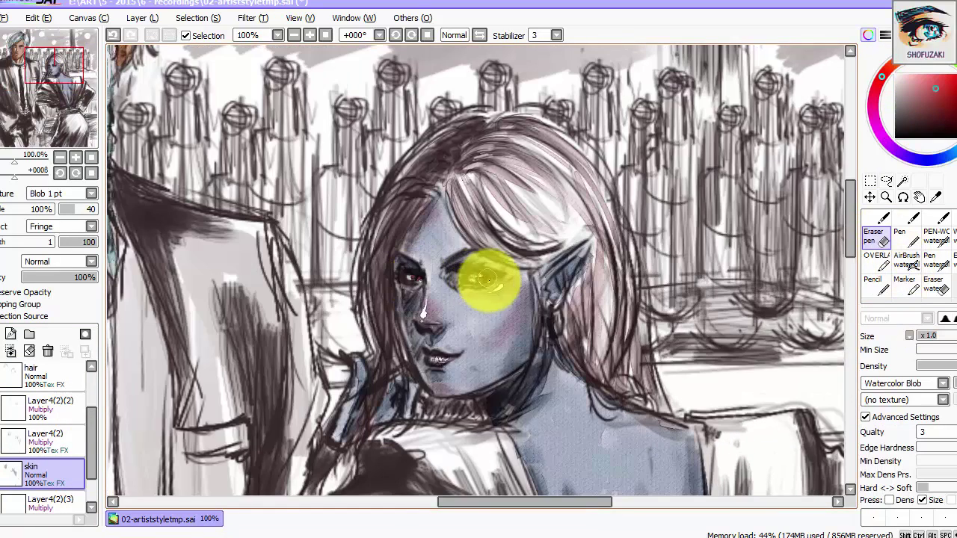
key(ctrl+minus)
Airbrush darker shading around the woman's hair parting on hair(2) and erase highlight strands on the hair layer.
scroll(90, 429, up, 2)
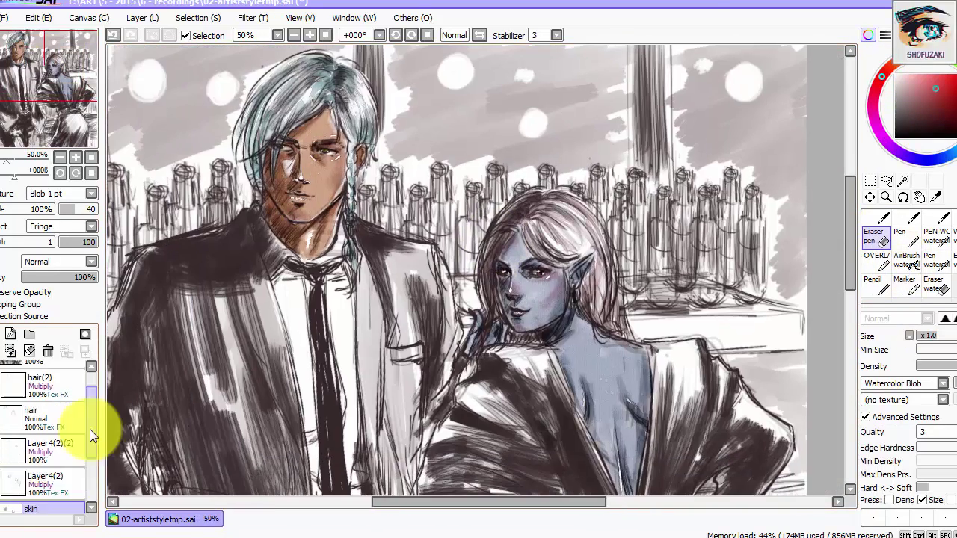
click(58, 432)
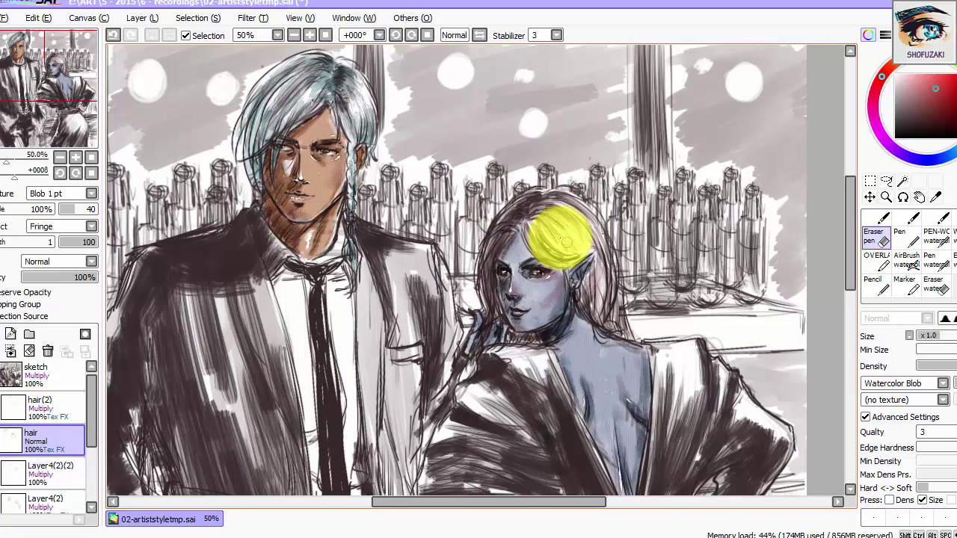
click(906, 259)
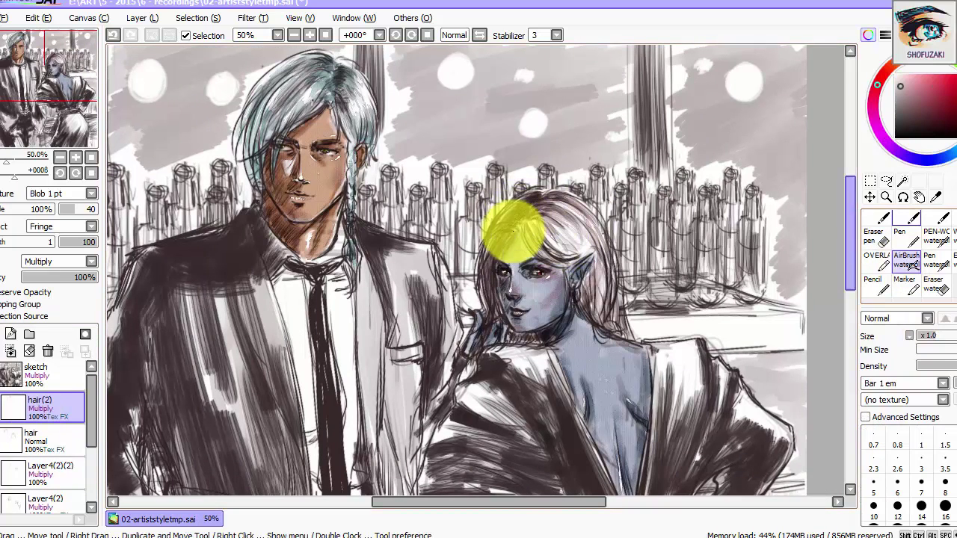
key(e)
scroll(517, 213, up, 2)
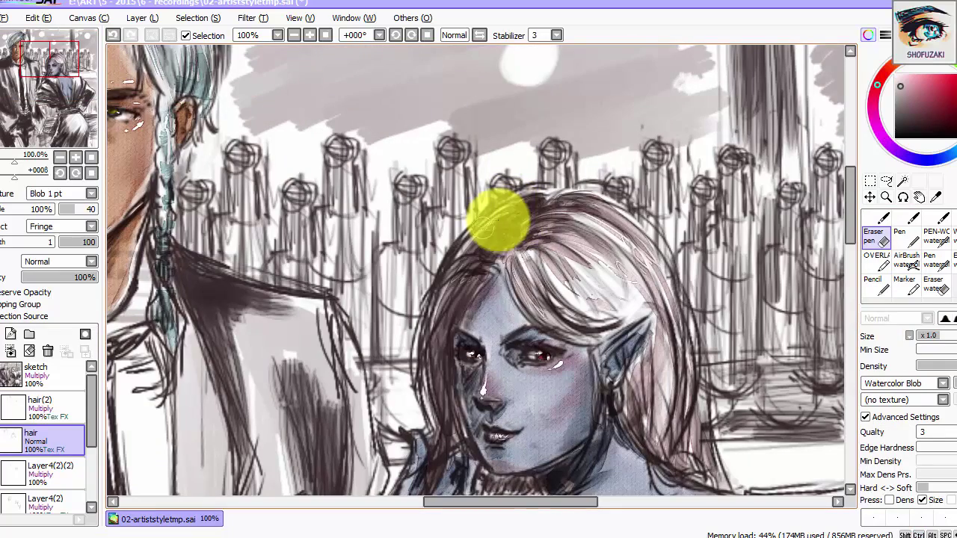
Mute the man's and the woman's hair colors on the hair layers with the Hue and Saturation filter.
click(52, 407)
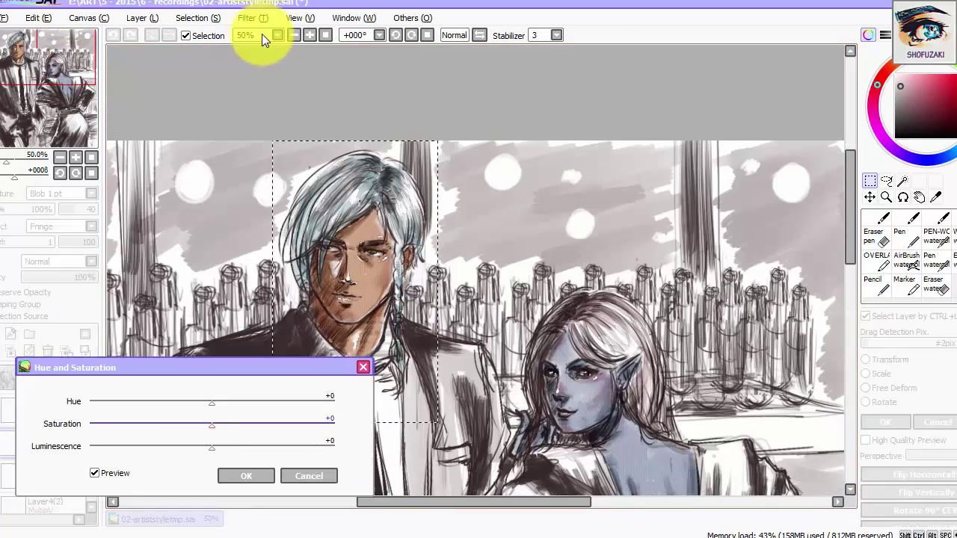
click(248, 474)
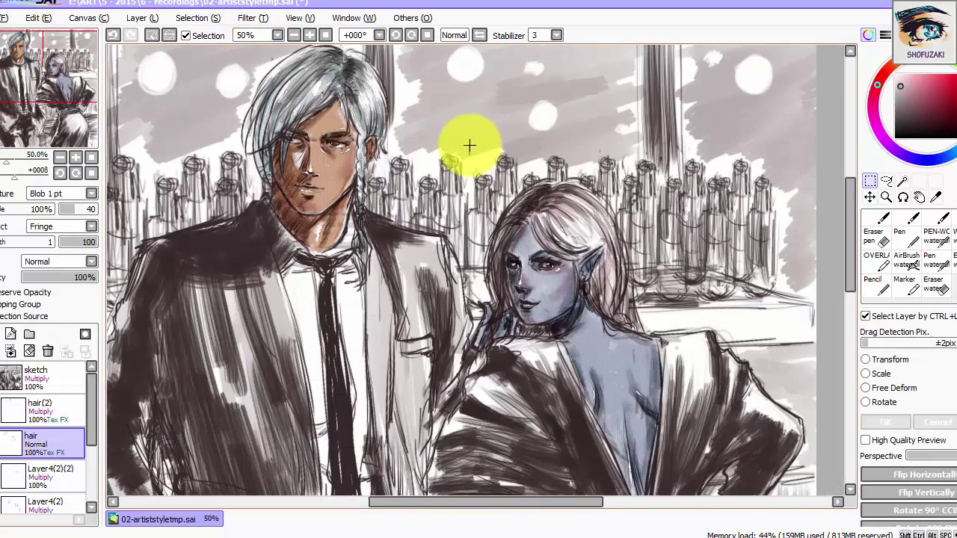
click(249, 36)
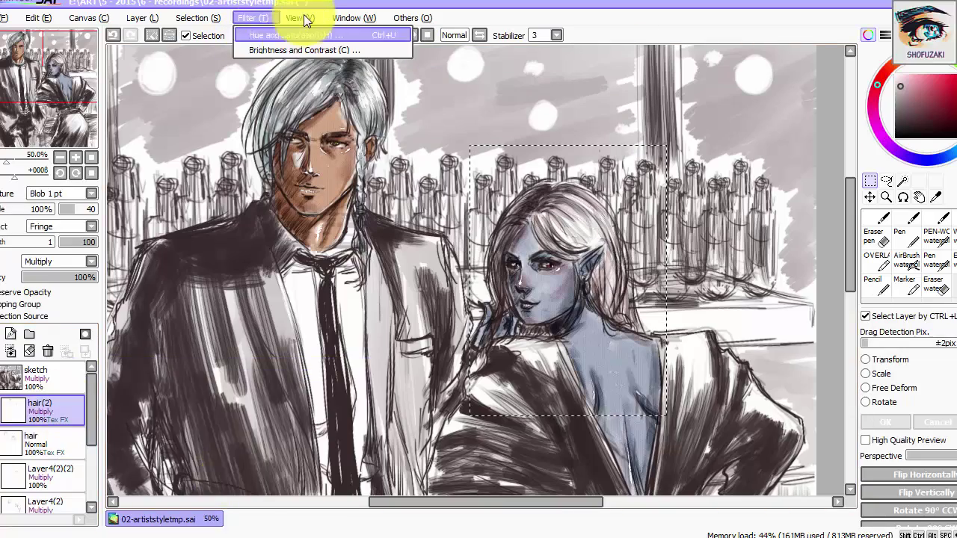
click(284, 34)
drag(211, 448, 212, 454)
click(246, 475)
Add two layers named clothes directly below the sketch layer, one in Normal mode and one in Multiply mode.
click(60, 66)
scroll(59, 66, up, 2)
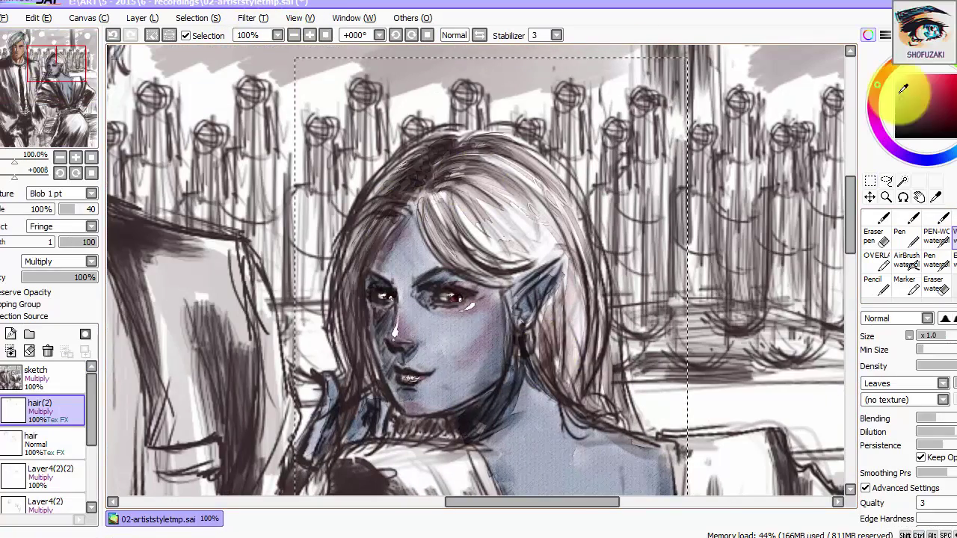
click(61, 59)
click(9, 334)
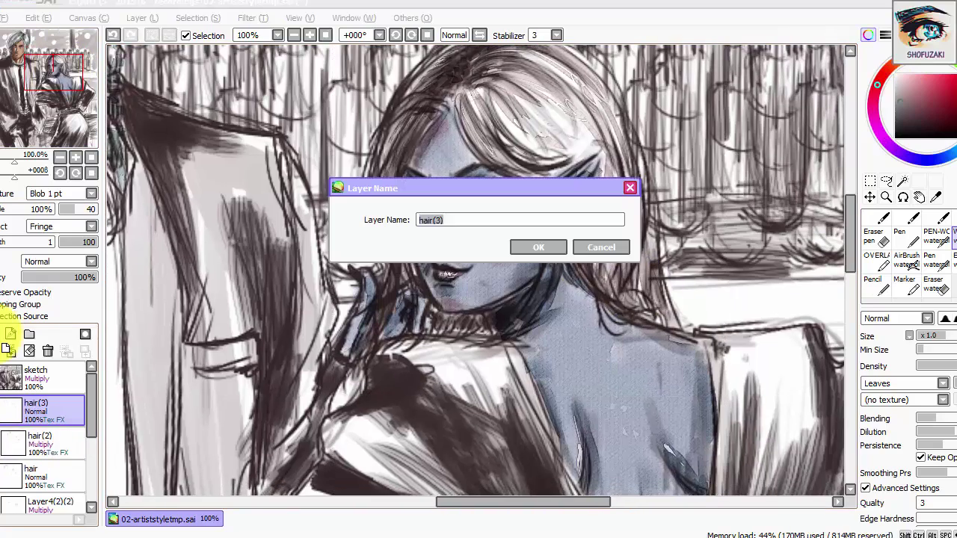
click(530, 248)
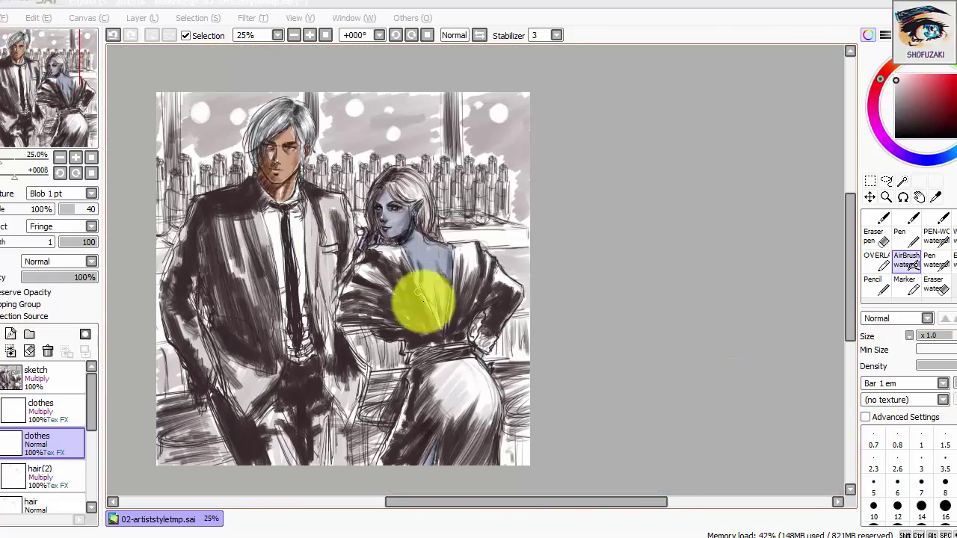
Airbrush a near-white tone over the woman's skirt and jacket on the Normal clothes layer.
scroll(543, 224, up, 2)
drag(442, 457, 476, 271)
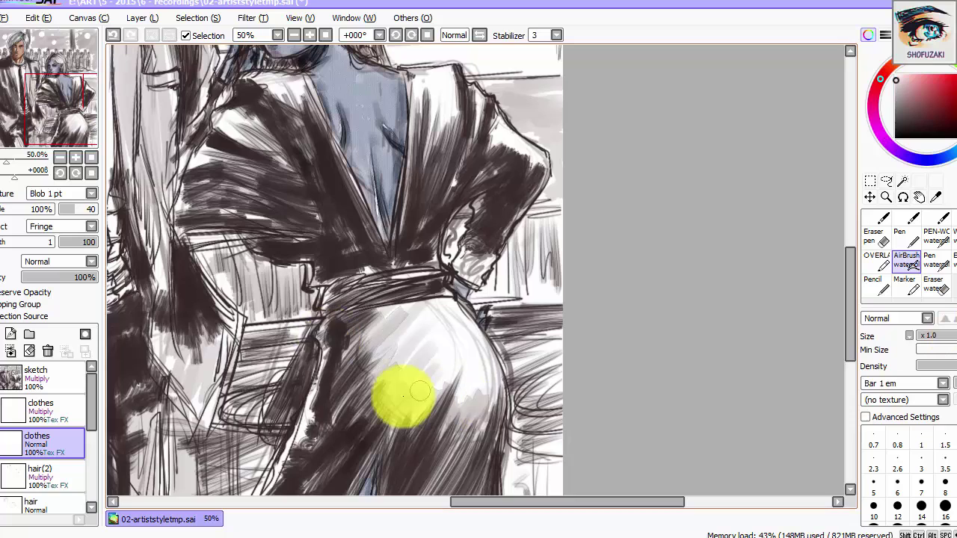
drag(403, 393, 307, 224)
drag(494, 157, 571, 236)
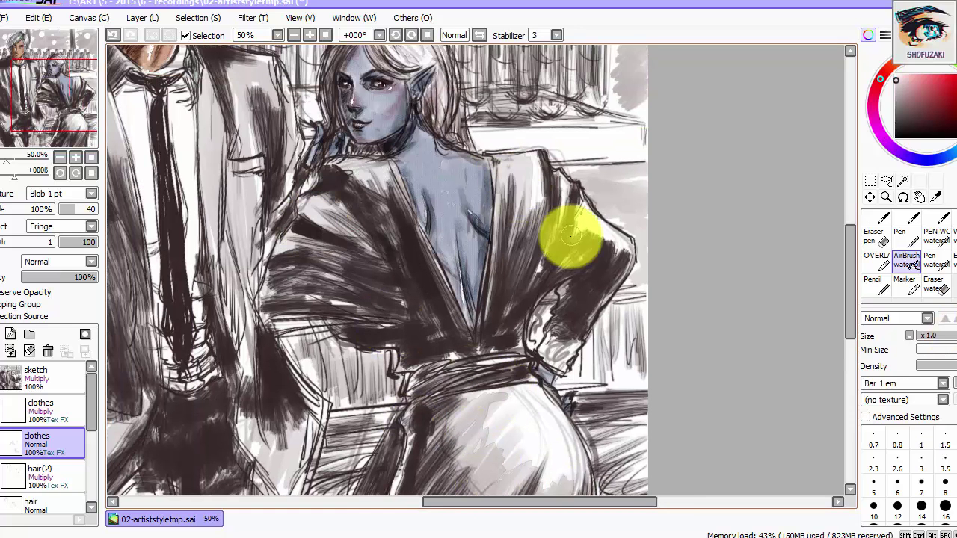
Try erasing highlights along the woman's shoulder and sleeve on the sketch layer with the Eraser pen.
click(85, 378)
key(e)
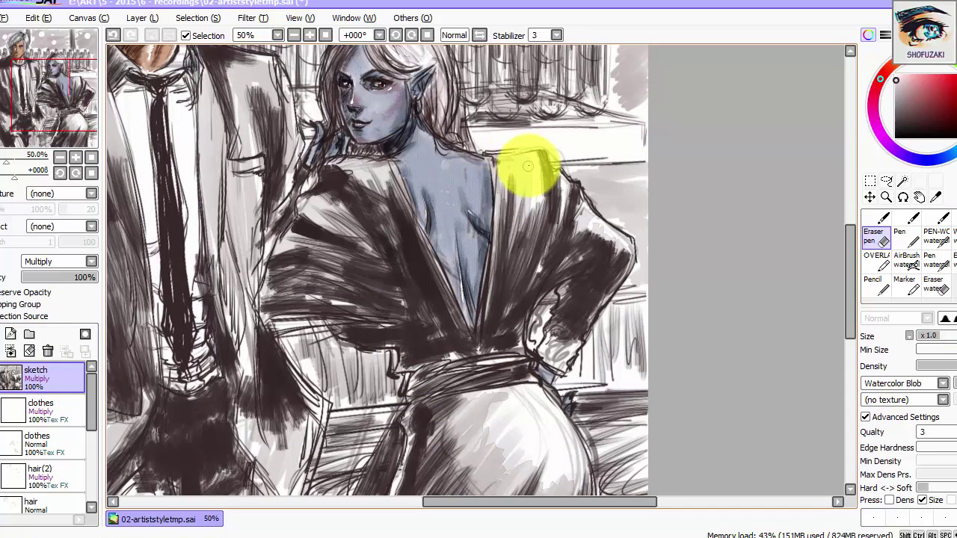
drag(527, 165, 604, 229)
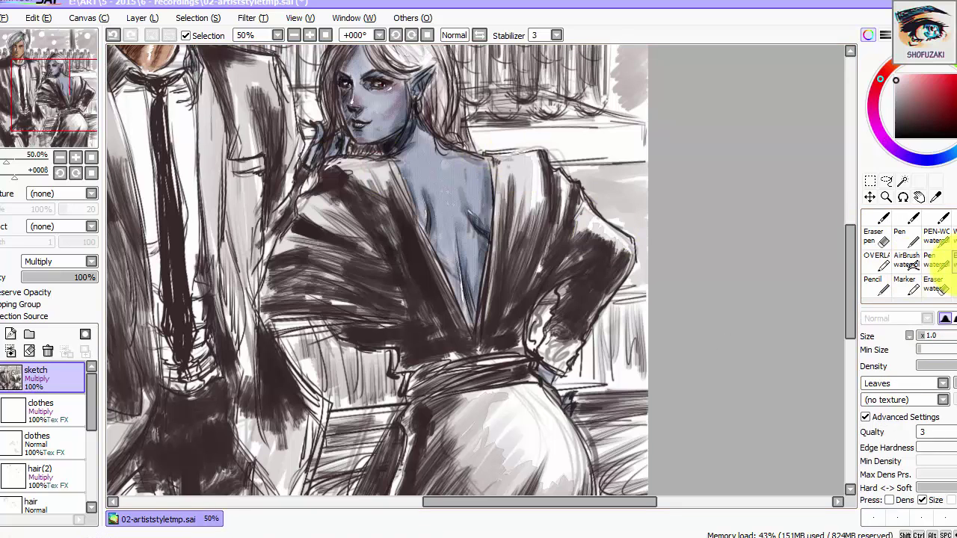
Test the Eraser water brush with the Bar 1 em shape on the woman's jacket and change its shape to Arrow 1 em.
click(934, 286)
click(903, 383)
scroll(904, 441, down, 10)
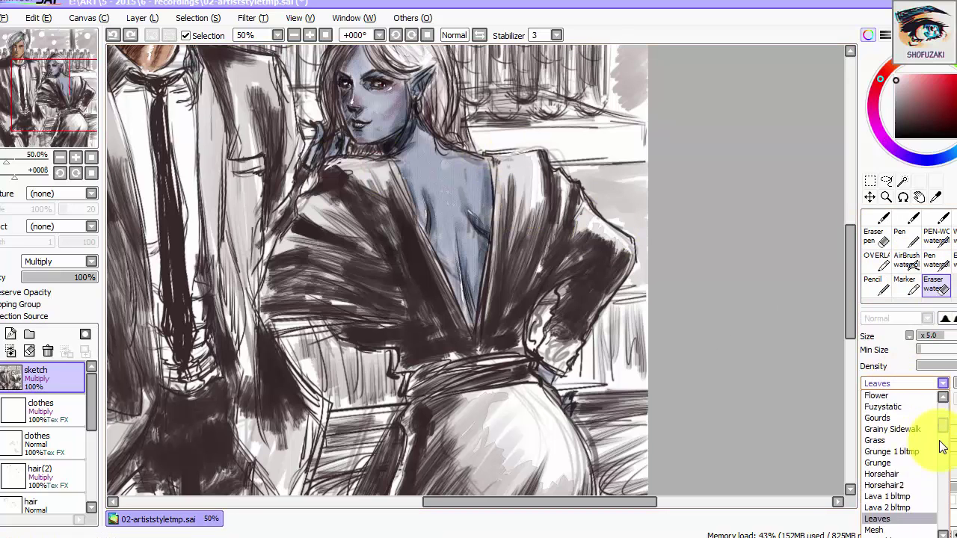
click(902, 479)
drag(523, 273, 472, 270)
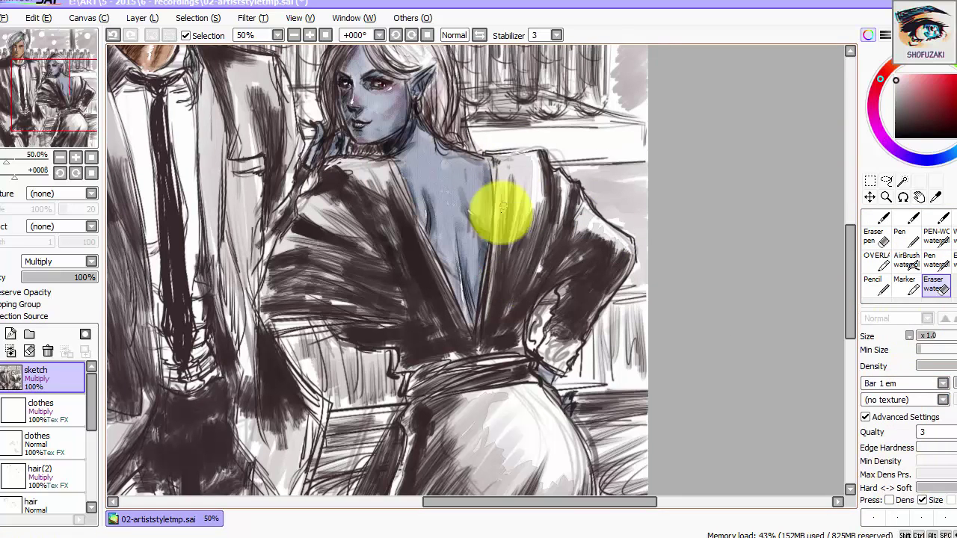
drag(510, 207, 562, 179)
scroll(562, 180, up, 1)
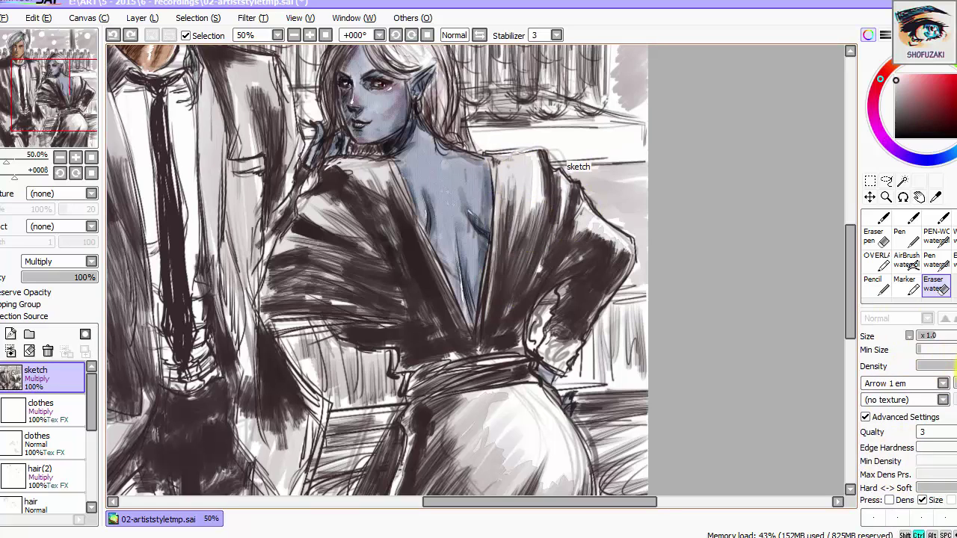
Erase textured highlights into the woman's jacket sleeves, cuff, waist and front skirt edge on the sketch layer.
click(331, 170)
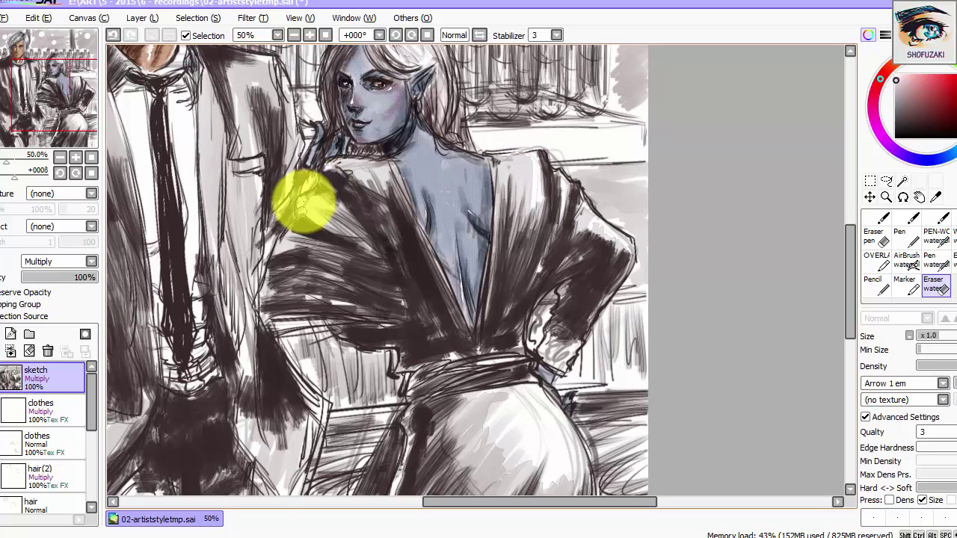
drag(307, 220, 274, 276)
mouse_move(291, 308)
mouse_down()
mouse_move(397, 350)
mouse_move(370, 346)
mouse_move(397, 194)
mouse_move(507, 249)
mouse_move(445, 385)
mouse_move(510, 360)
mouse_move(559, 321)
mouse_up()
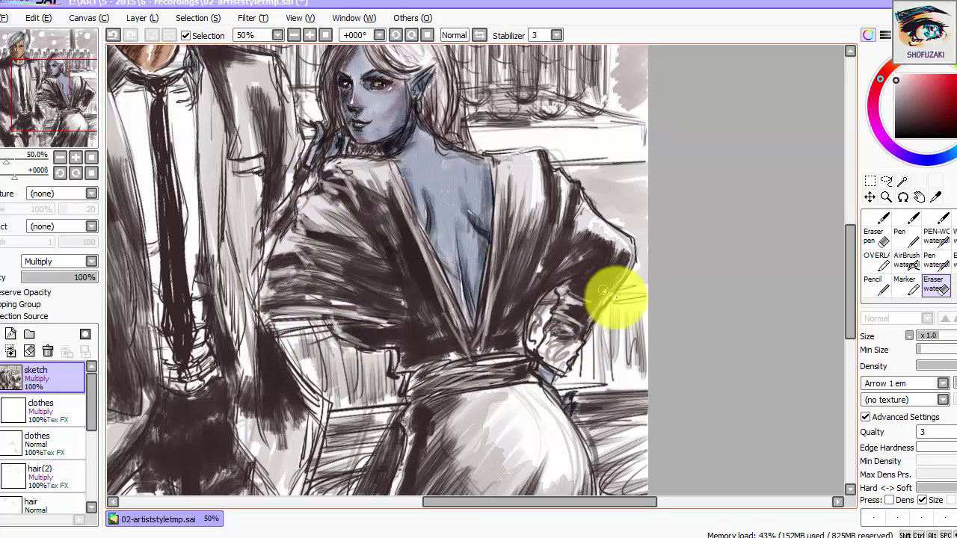
mouse_move(602, 292)
mouse_down()
mouse_move(534, 278)
mouse_move(514, 349)
mouse_move(432, 355)
mouse_move(373, 325)
mouse_move(362, 279)
mouse_move(512, 327)
mouse_move(437, 366)
mouse_move(382, 180)
mouse_up()
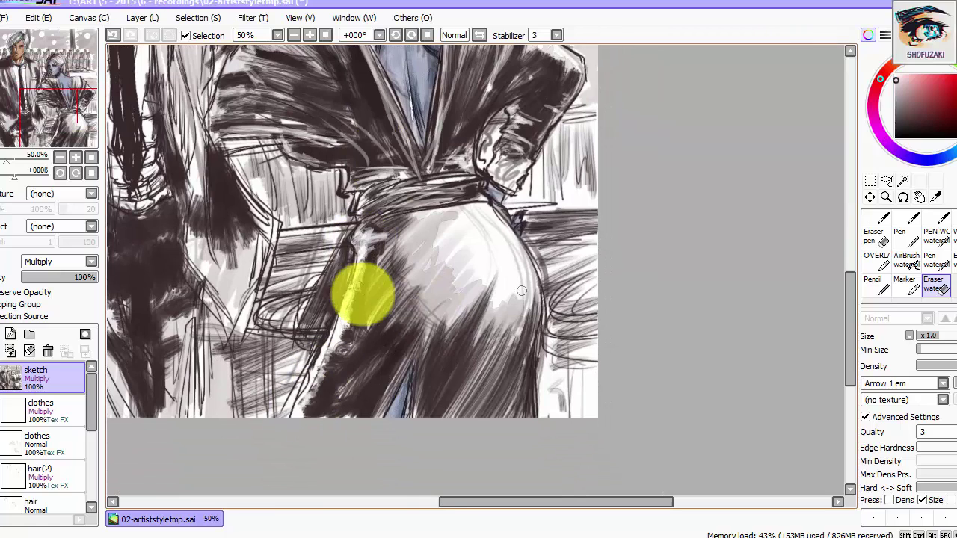
mouse_move(363, 289)
mouse_down()
mouse_move(432, 299)
mouse_move(453, 363)
mouse_up()
Erase highlights into the man's trousers, jacket hem and sleeve, and add finer ones along his shoulder with the Eraser pen.
mouse_move(348, 271)
mouse_down()
mouse_move(244, 312)
mouse_move(326, 364)
mouse_up()
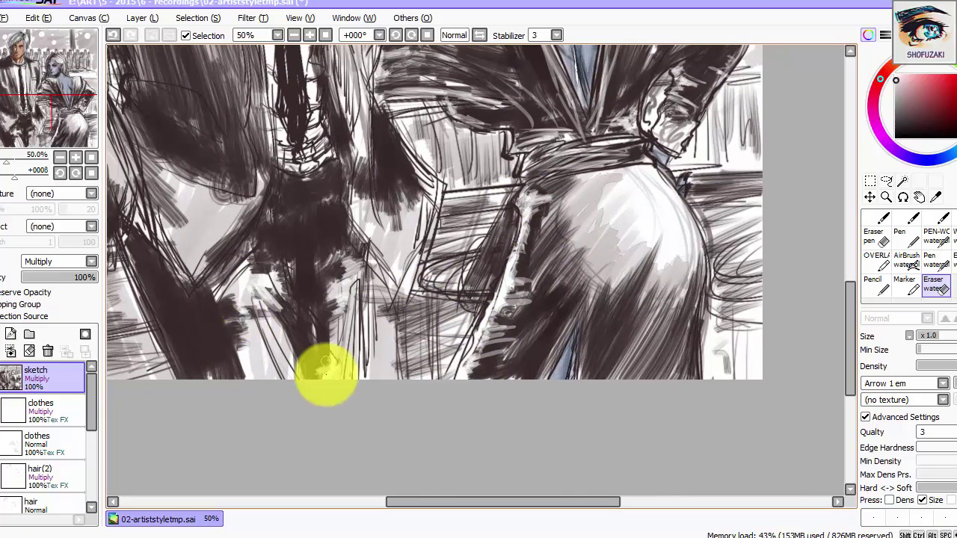
mouse_move(284, 340)
mouse_down()
mouse_move(352, 207)
mouse_move(374, 257)
mouse_move(228, 229)
mouse_move(235, 261)
mouse_move(231, 220)
mouse_move(261, 277)
mouse_up()
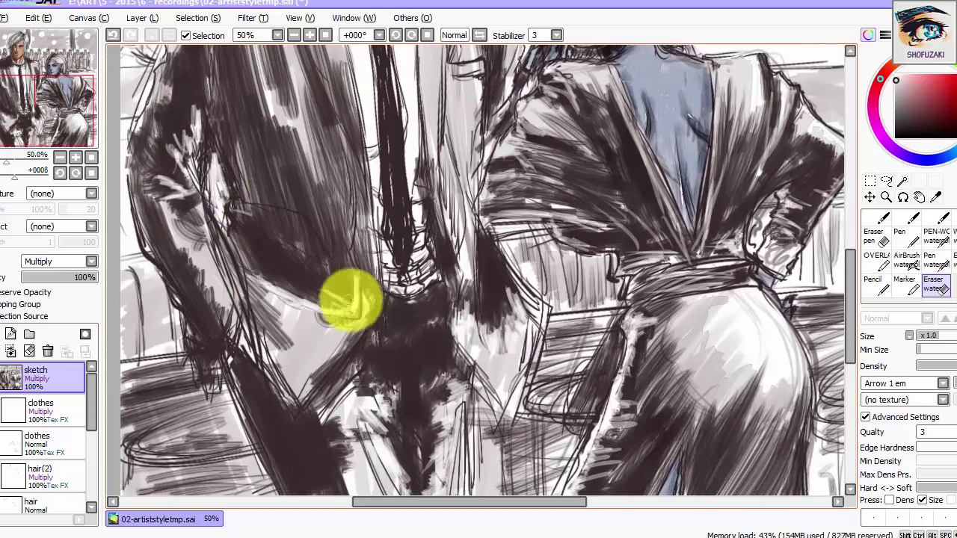
drag(348, 300, 280, 216)
mouse_move(295, 177)
mouse_down()
mouse_move(321, 192)
mouse_move(229, 246)
mouse_move(384, 273)
mouse_move(189, 192)
mouse_up()
key(e)
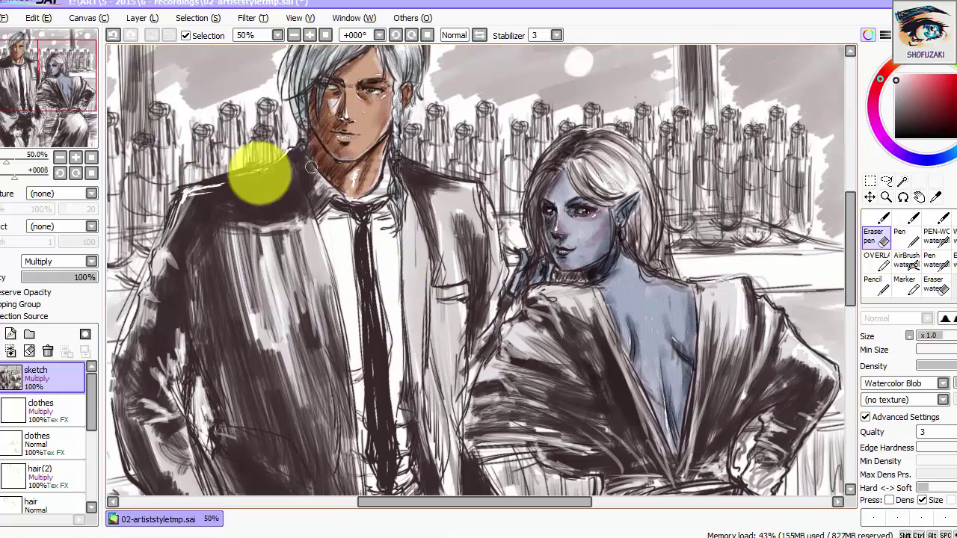
mouse_move(310, 167)
mouse_down()
mouse_move(357, 207)
mouse_move(305, 280)
mouse_move(293, 186)
mouse_move(370, 258)
mouse_move(317, 252)
mouse_up()
Erase textured highlights into the woman's skirt and the man's jacket and trousers on the sketch layer with the Eraser water brush.
click(929, 290)
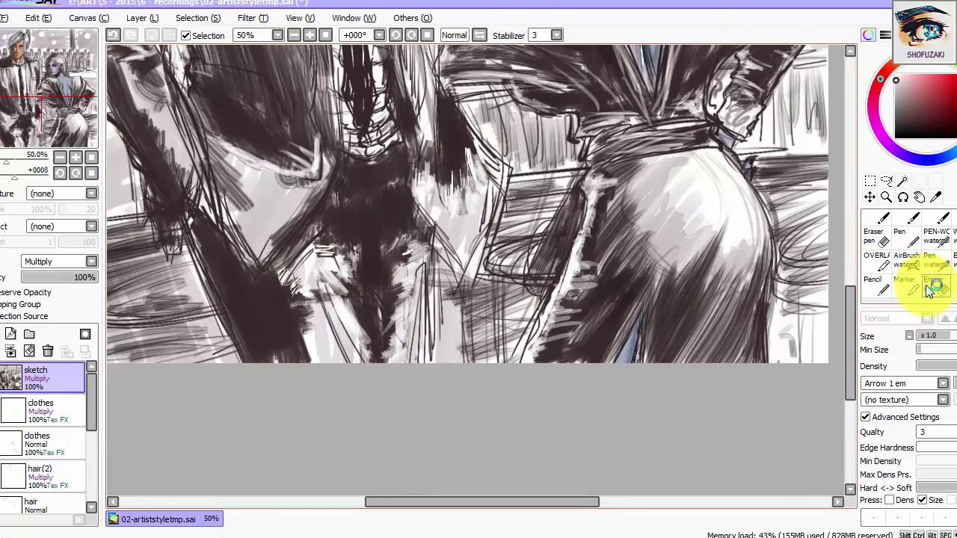
drag(307, 276, 504, 314)
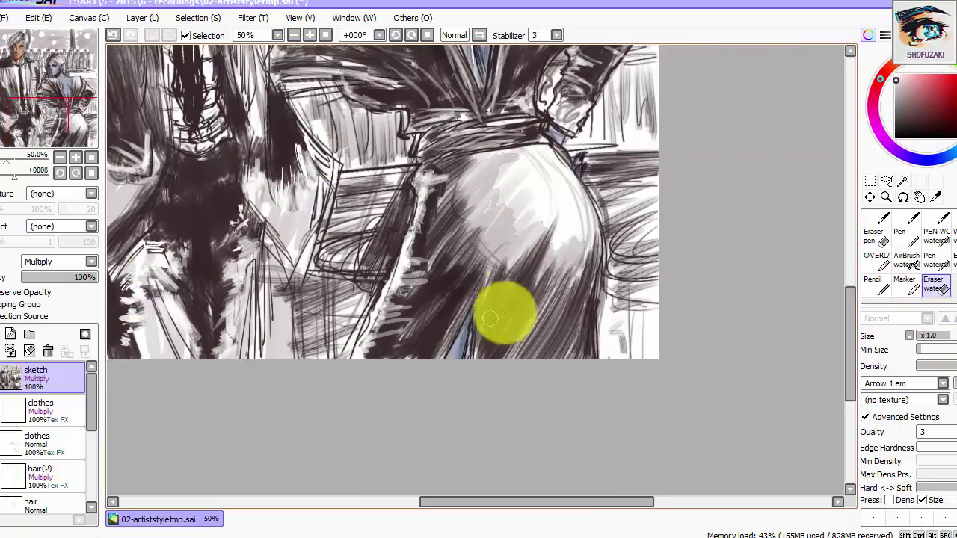
mouse_move(592, 363)
mouse_down()
mouse_move(402, 337)
mouse_move(433, 277)
mouse_move(448, 352)
mouse_move(459, 320)
mouse_move(292, 235)
mouse_move(353, 299)
mouse_move(325, 196)
mouse_up()
drag(307, 247, 239, 194)
drag(337, 314, 356, 236)
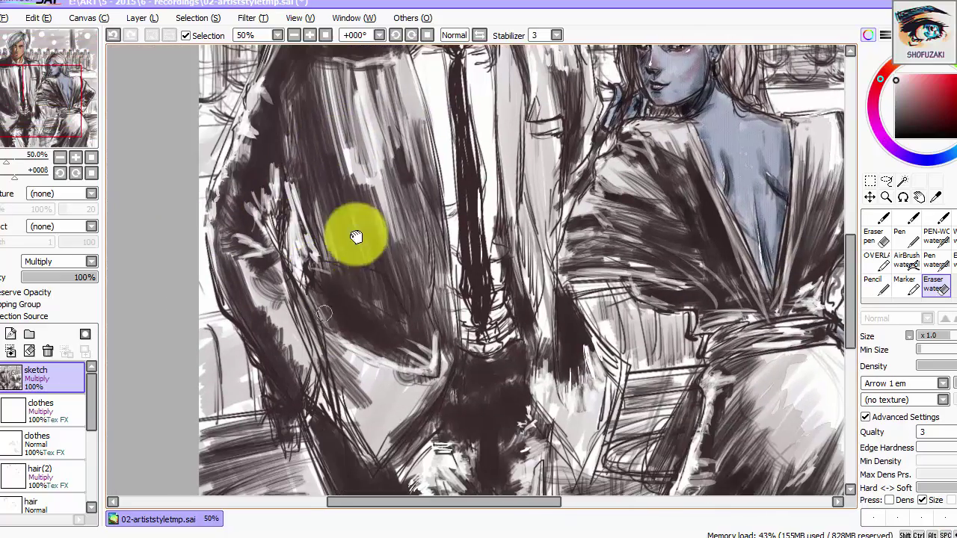
drag(310, 288, 334, 221)
scroll(306, 324, down, 2)
scroll(406, 299, up, 1)
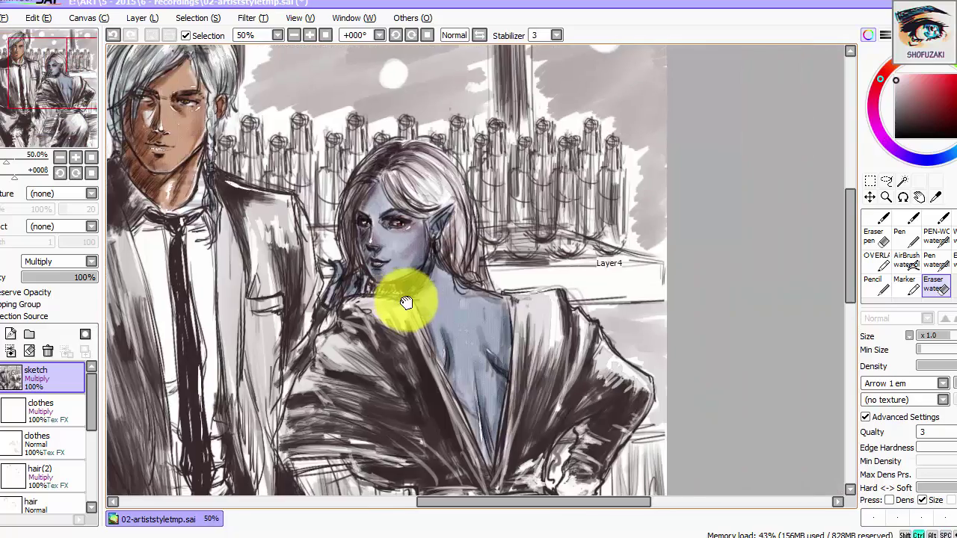
scroll(371, 241, up, 2)
drag(438, 220, 367, 272)
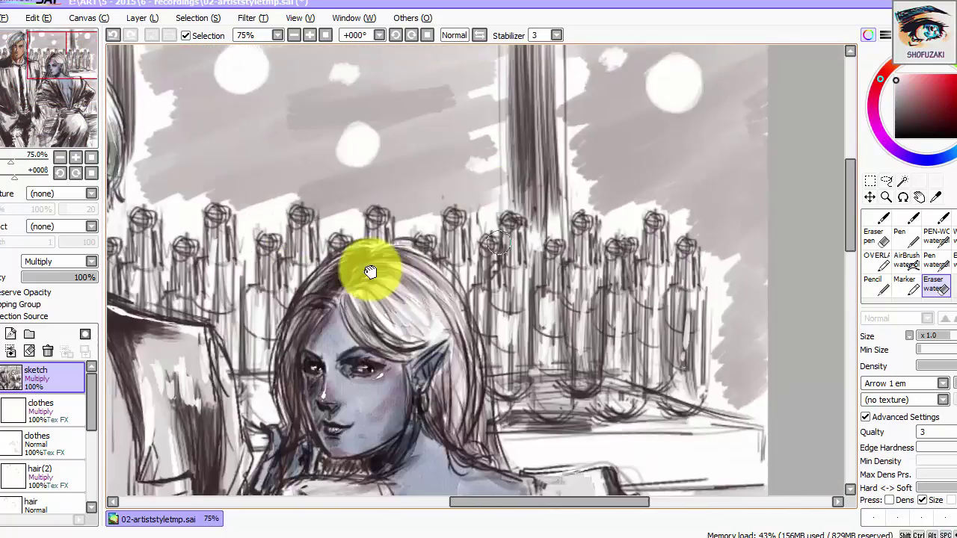
scroll(456, 213, down, 3)
Delete the Multiply clothes layer and try out the AirBrush water and Leaves-shaped brushes on the Normal clothes layer.
click(11, 408)
click(46, 351)
scroll(271, 394, up, 1)
click(903, 256)
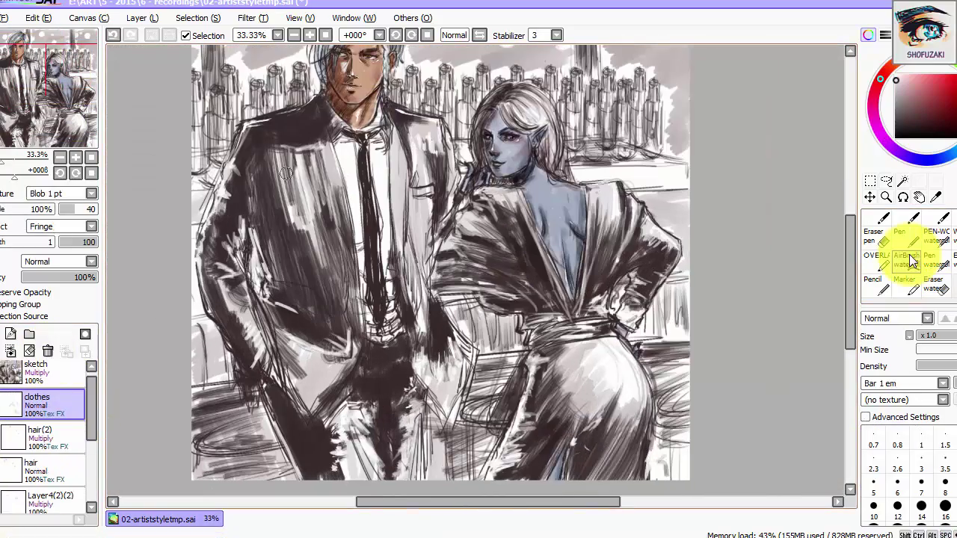
mouse_move(623, 377)
mouse_down()
mouse_move(570, 299)
mouse_move(578, 308)
mouse_up()
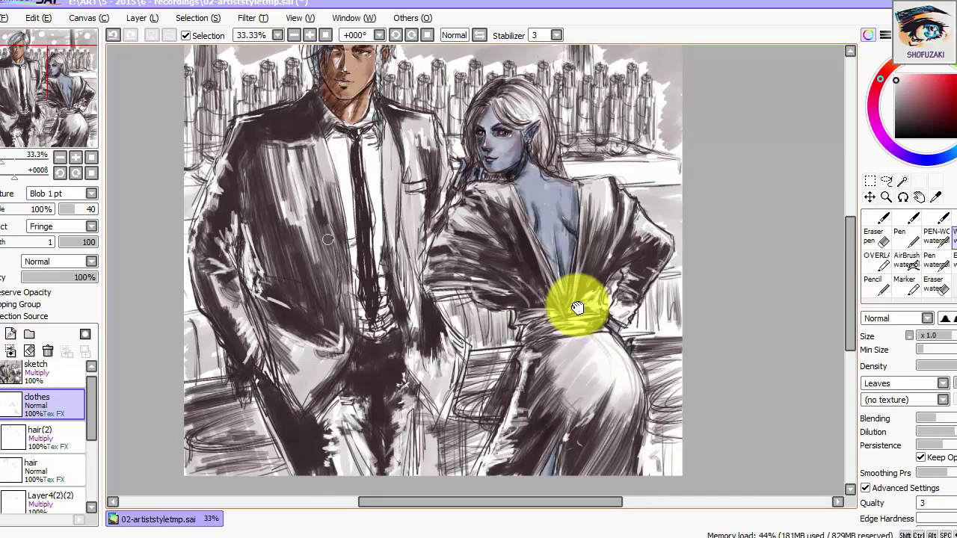
click(340, 138)
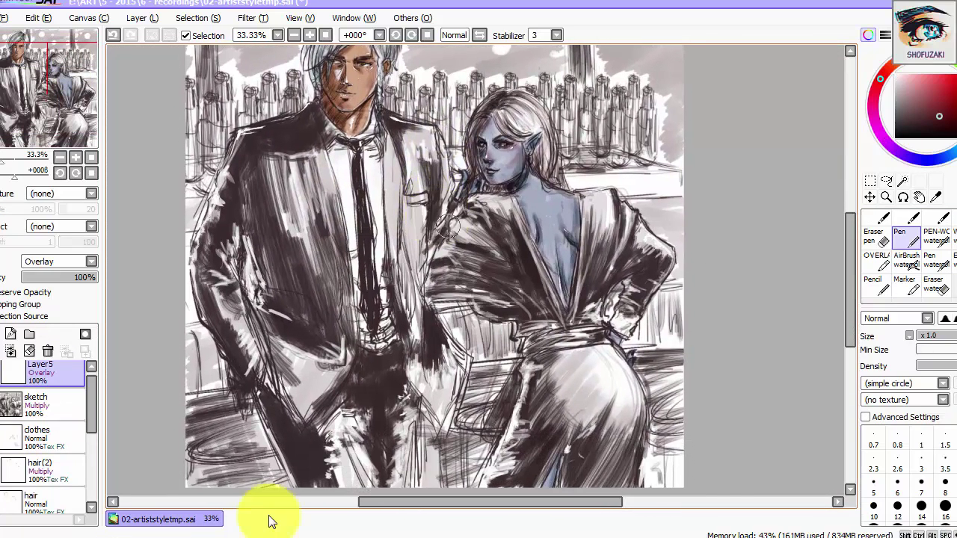
Set the new empty layer to Overlay mode and place it above the sketch layer.
click(64, 261)
click(39, 320)
drag(42, 404, 43, 367)
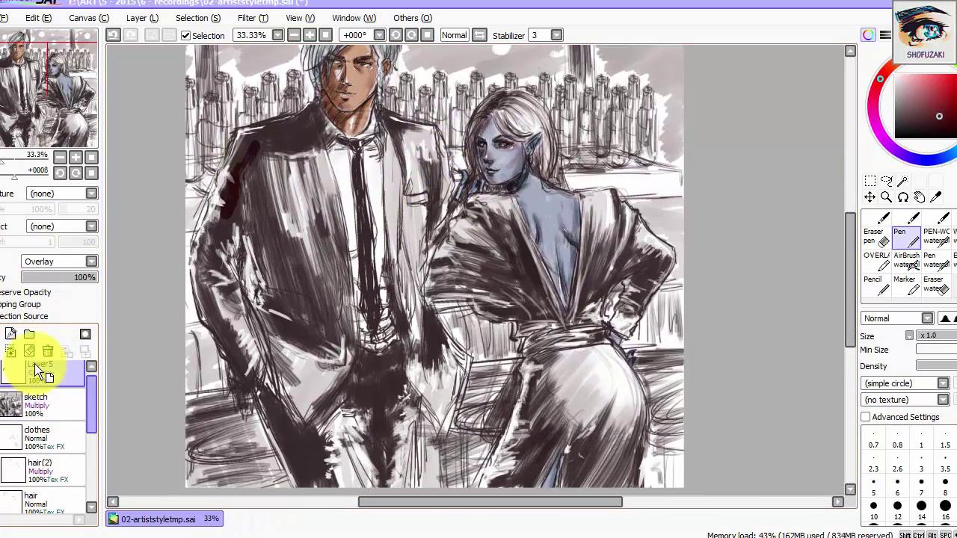
Paint the man's jacket, tie and trousers dark red with the Pen on the Overlay layer.
scroll(273, 161, up, 2)
mouse_move(317, 207)
mouse_down()
mouse_move(323, 278)
mouse_move(290, 217)
mouse_move(343, 224)
mouse_move(351, 267)
mouse_move(377, 246)
mouse_up()
scroll(377, 247, down, 3)
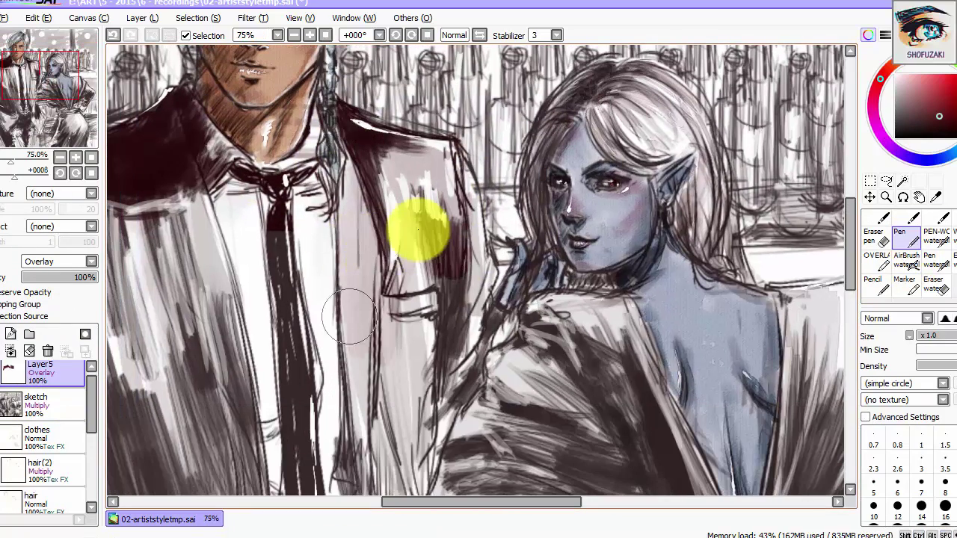
scroll(381, 303, down, 3)
scroll(382, 306, down, 3)
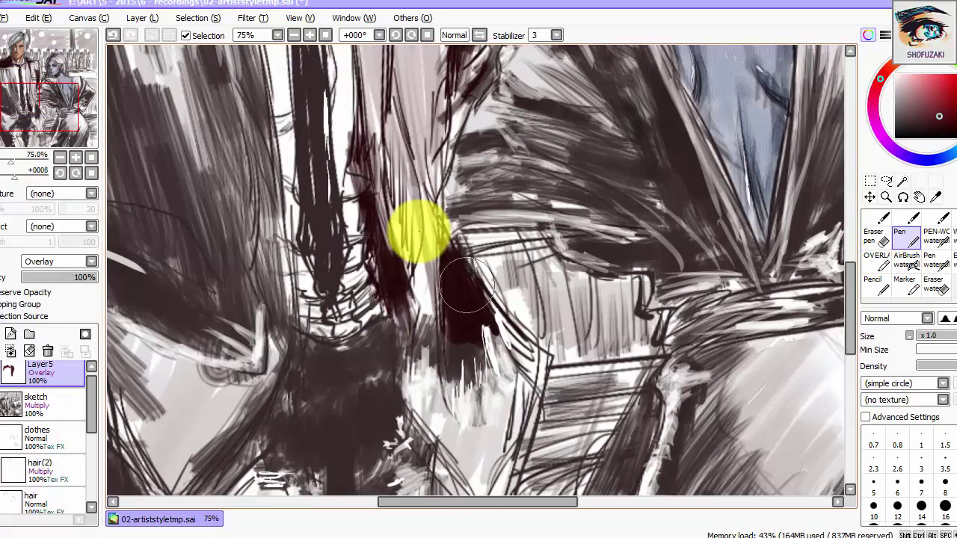
scroll(471, 260, down, 4)
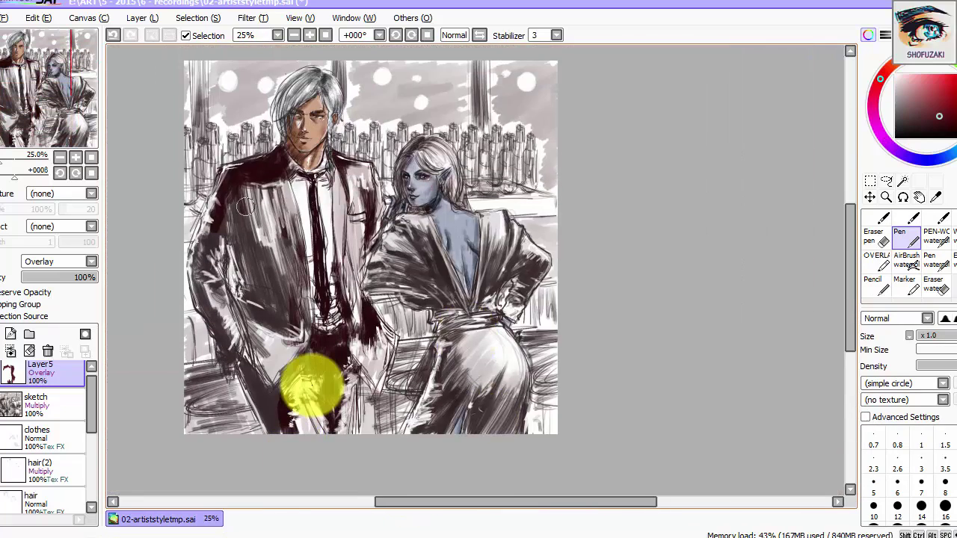
drag(292, 329, 284, 266)
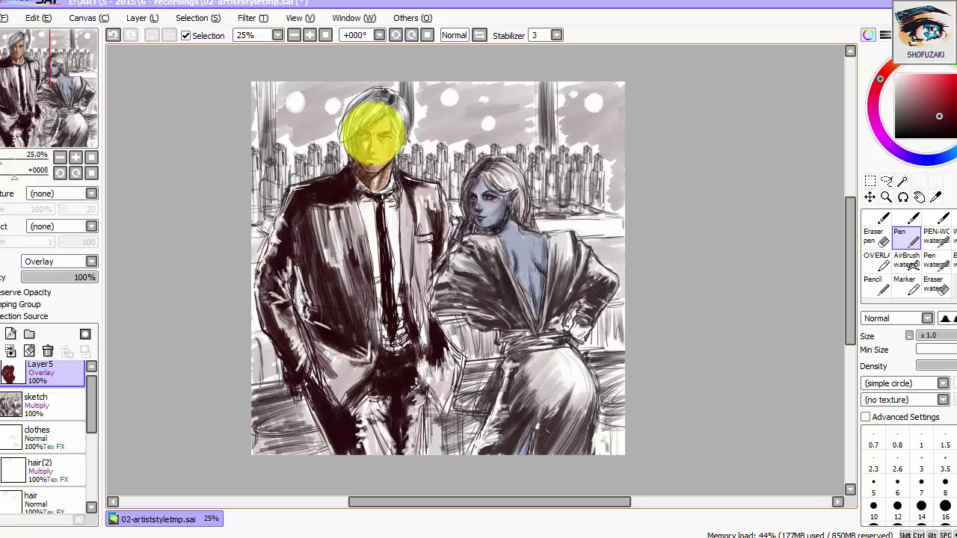
drag(321, 341, 336, 353)
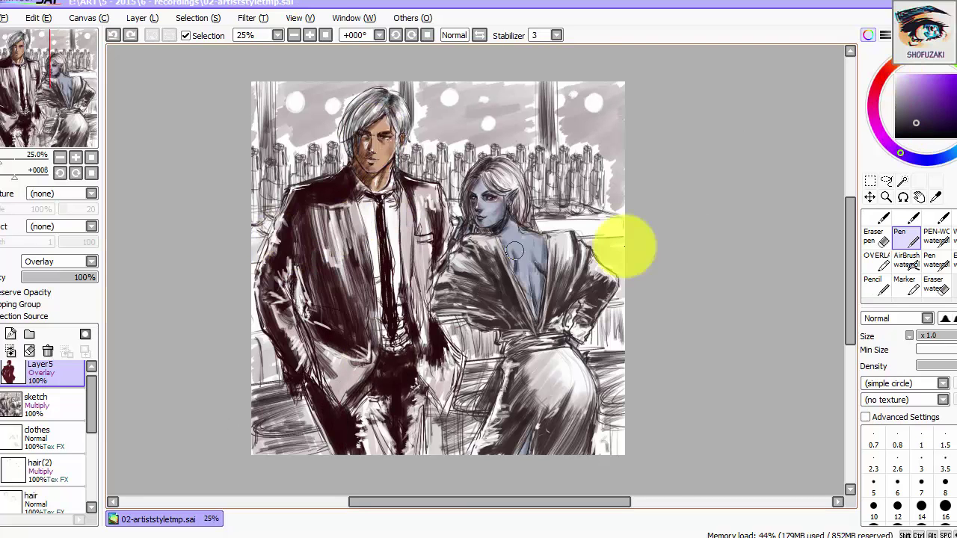
Paint the woman's jacket, sleeves, belt and skirt dark violet-blue with the Pen on the same Overlay layer.
scroll(521, 205, up, 2)
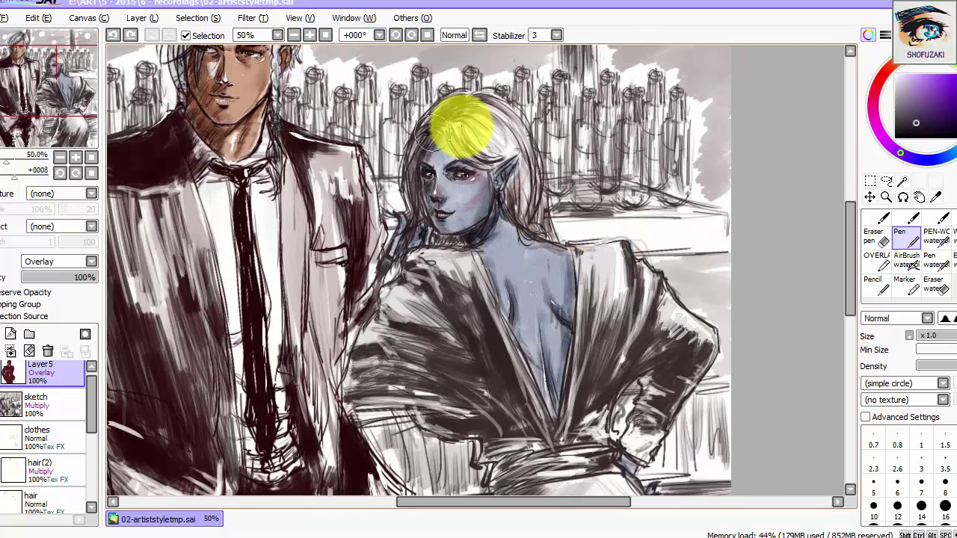
drag(372, 400, 478, 419)
click(396, 258)
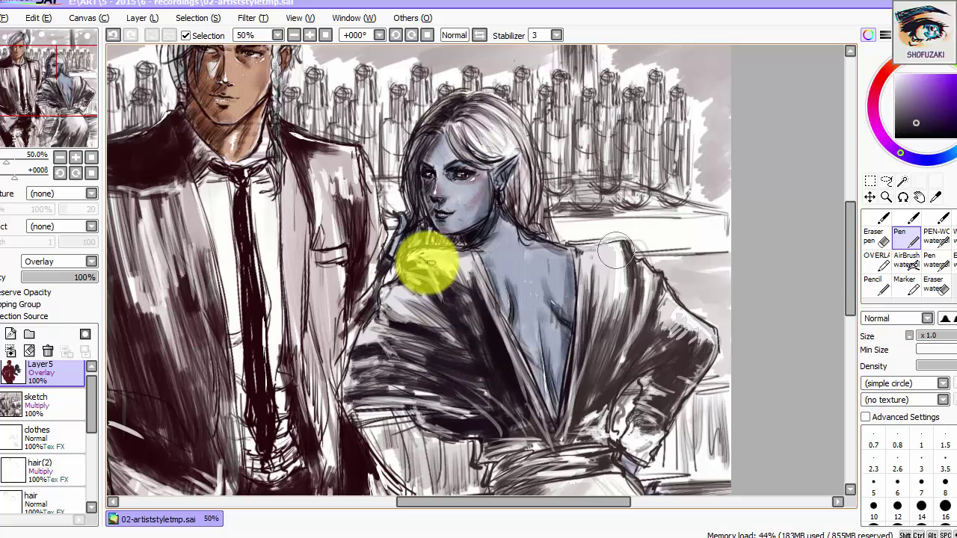
mouse_move(614, 251)
mouse_down()
mouse_move(673, 419)
mouse_move(635, 471)
mouse_up()
scroll(451, 228, down, 3)
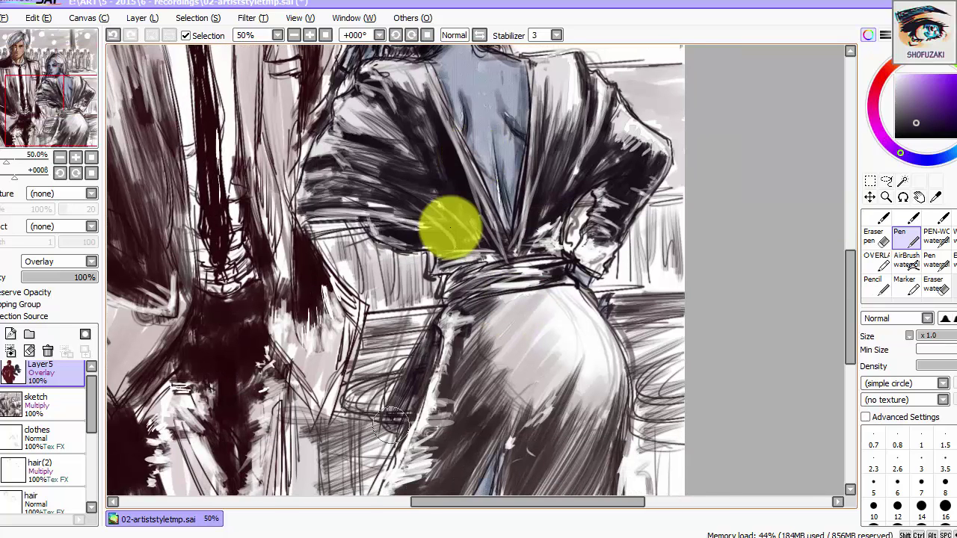
scroll(460, 376, down, 2)
mouse_move(460, 376)
mouse_down()
mouse_move(474, 409)
mouse_move(570, 232)
mouse_up()
Add an Overlay layer beneath the sketch layer and paint dark violet-blue over parts of the woman's outfit on it.
click(10, 335)
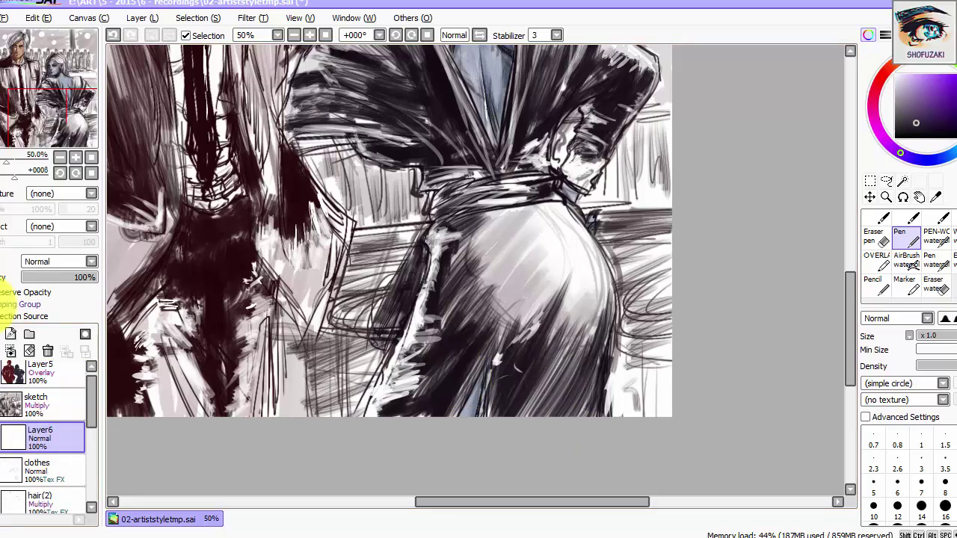
click(60, 262)
click(38, 314)
click(502, 277)
scroll(568, 191, up, 4)
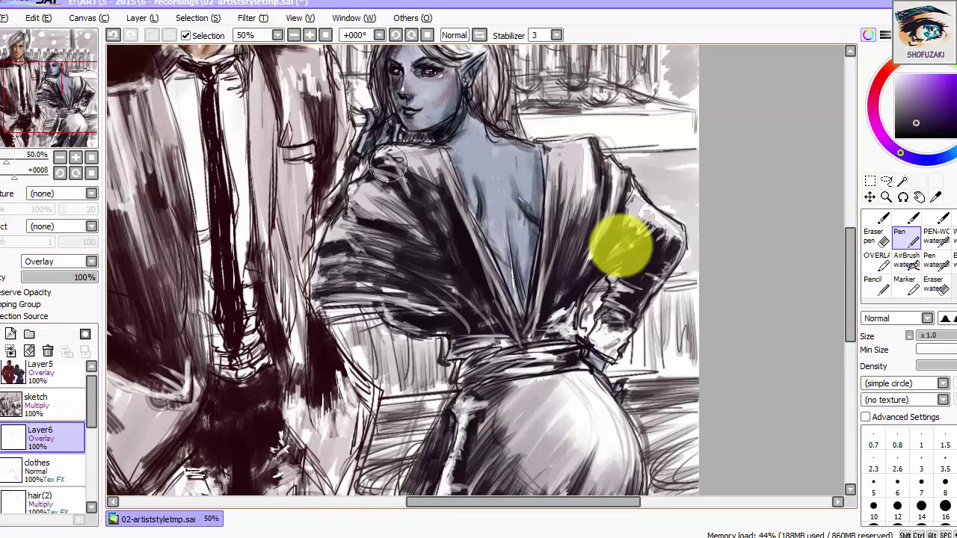
scroll(406, 342, down, 2)
Add an Overlay layer directly above the sketch layer and paint the background around the figures olive green on it.
click(10, 334)
click(60, 262)
click(46, 322)
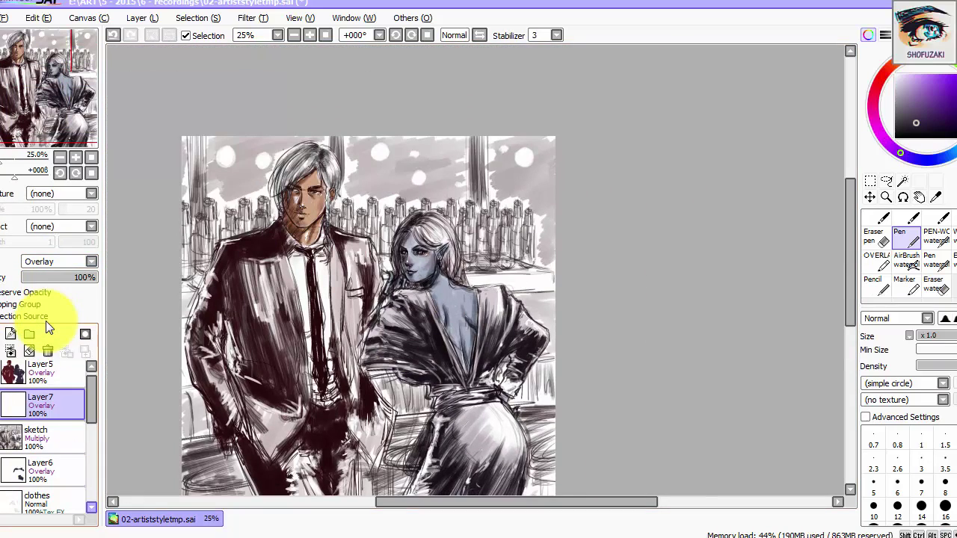
drag(367, 227, 406, 188)
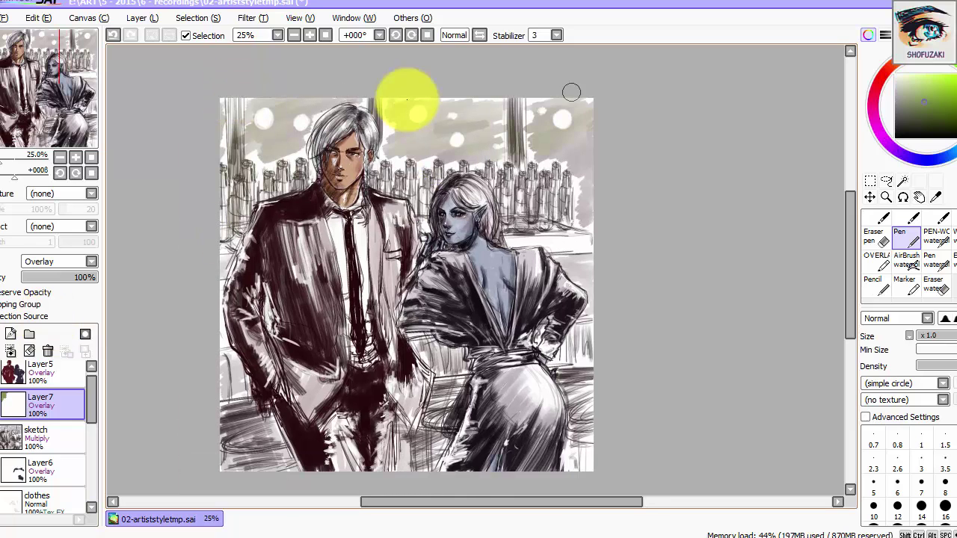
scroll(373, 232, down, 1)
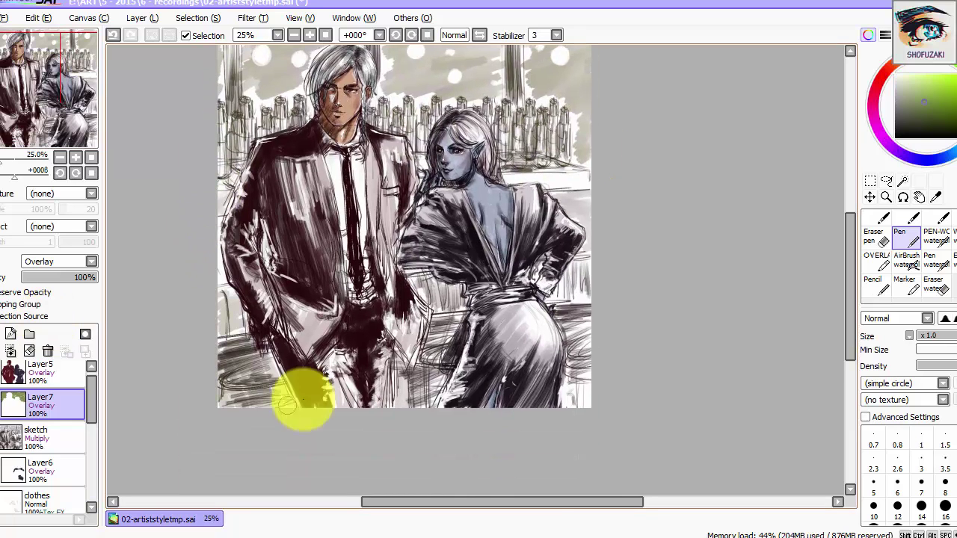
Shift the background color layer's hue to -13 and its saturation to +47 with the Hue and Saturation filter.
click(243, 17)
click(267, 34)
scroll(66, 85, up, 1)
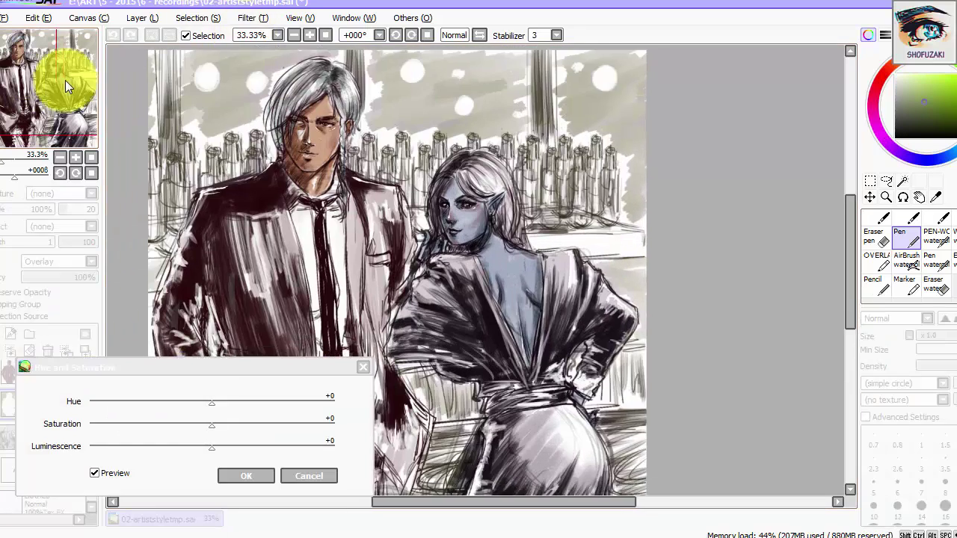
drag(211, 401, 196, 402)
drag(211, 424, 213, 435)
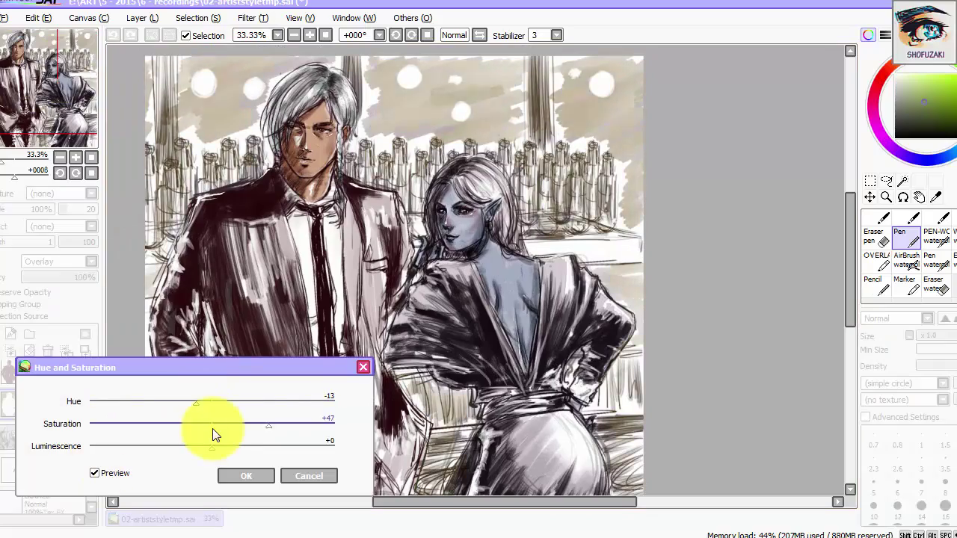
click(246, 476)
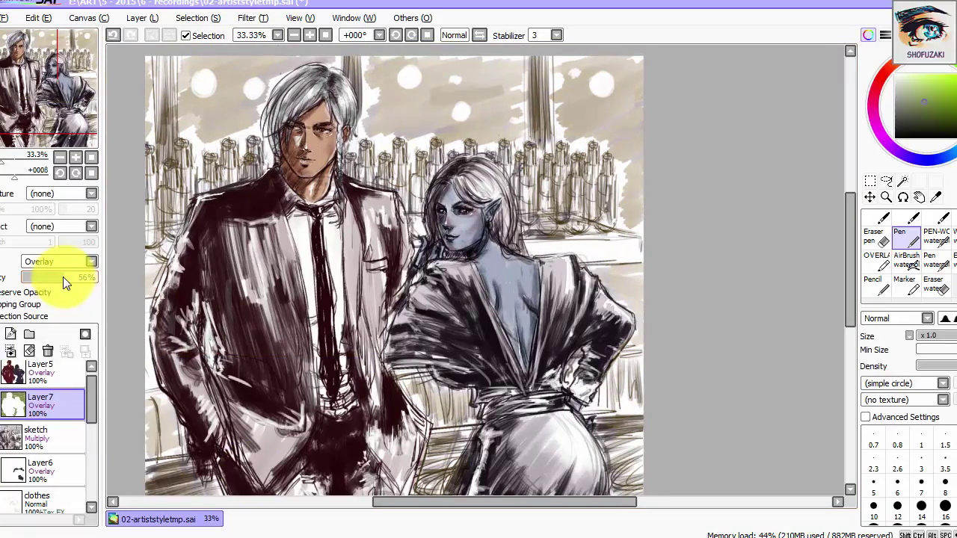